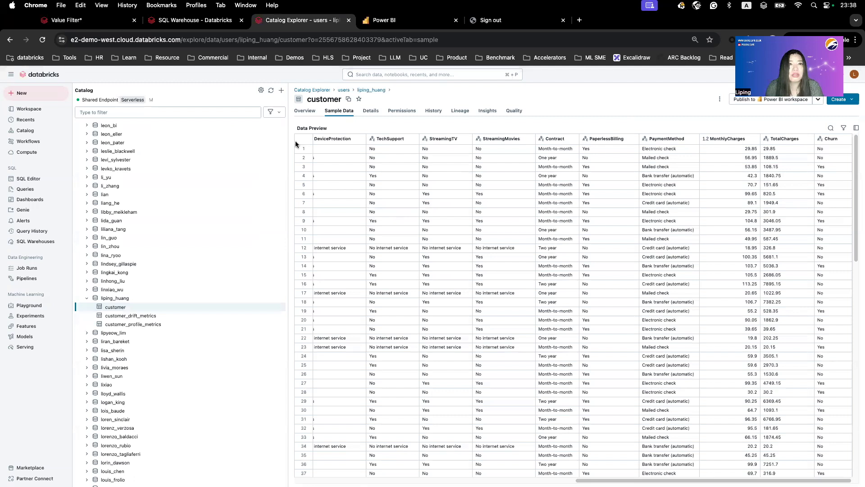
Return the Databricks sample data preview to the first row and the customerID, gender and tenure columns
{"action": "scroll", "coordinate": [496, 177], "scroll_direction": "left", "scroll_amount": 10}
{"action": "key", "text": "Left"}
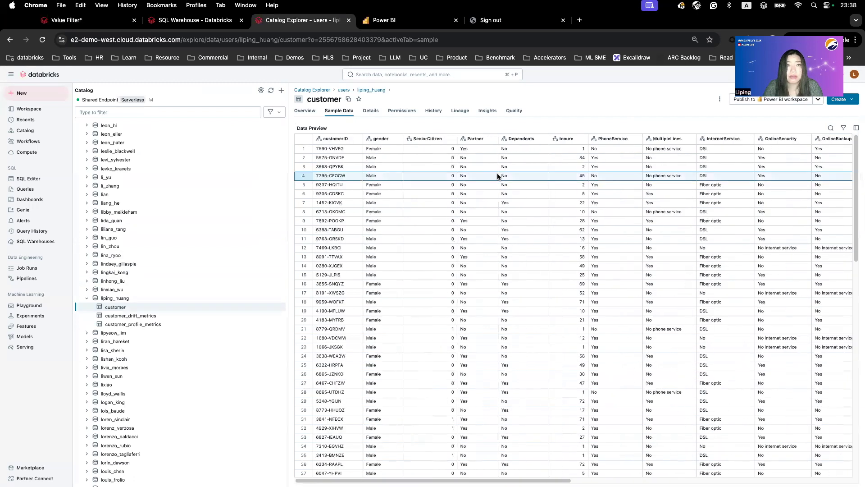
{"action": "key", "text": "Up"}
{"action": "key", "text": "Up"}
{"action": "key", "text": "Up"}
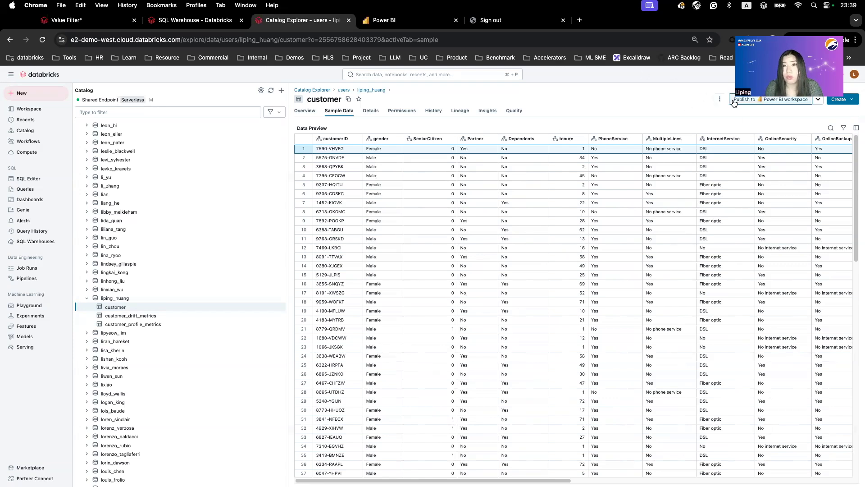
Publish the customer table to the testlh workspace as a new DirectQuery dataset and open it in Power BI
{"action": "left_click", "coordinate": [733, 100]}
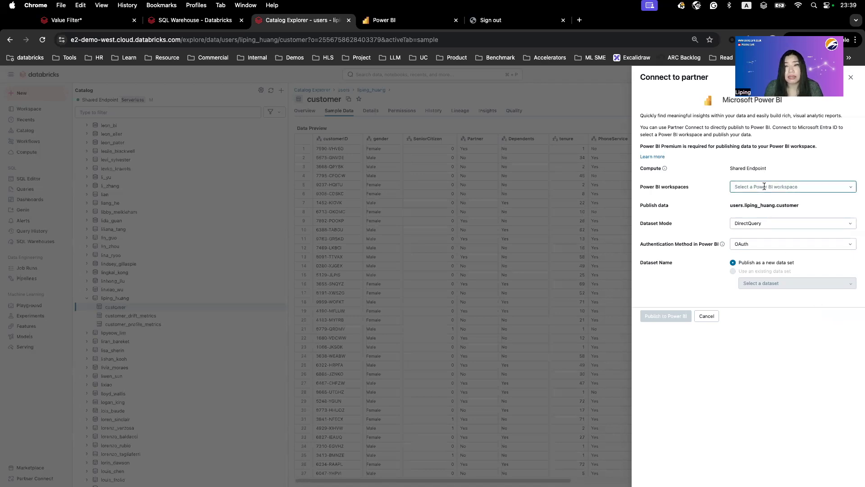
{"action": "left_click", "coordinate": [764, 186]}
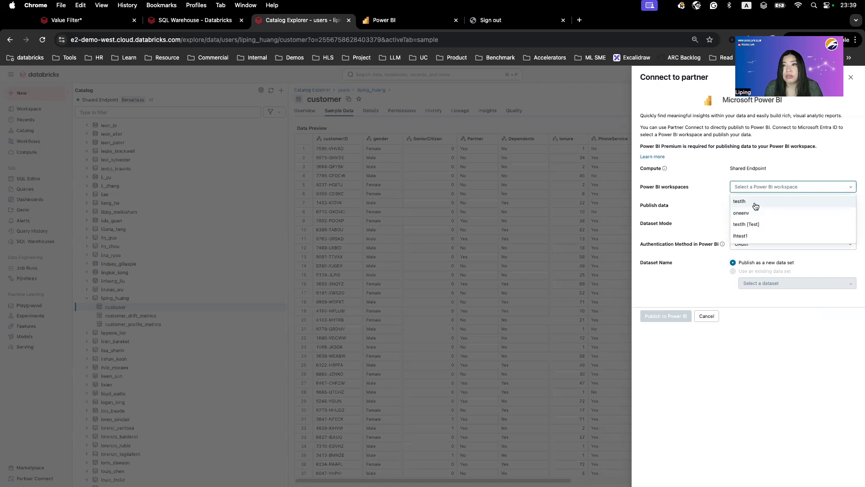
{"action": "left_click", "coordinate": [756, 206]}
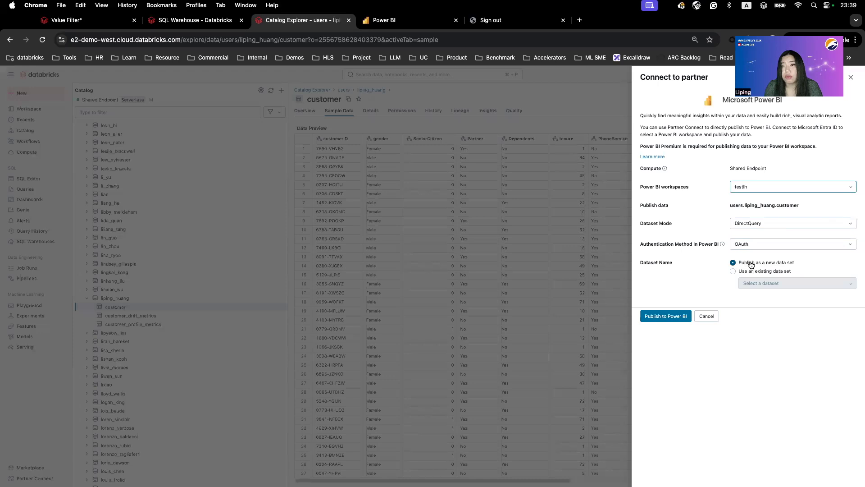
{"action": "left_click", "coordinate": [666, 317]}
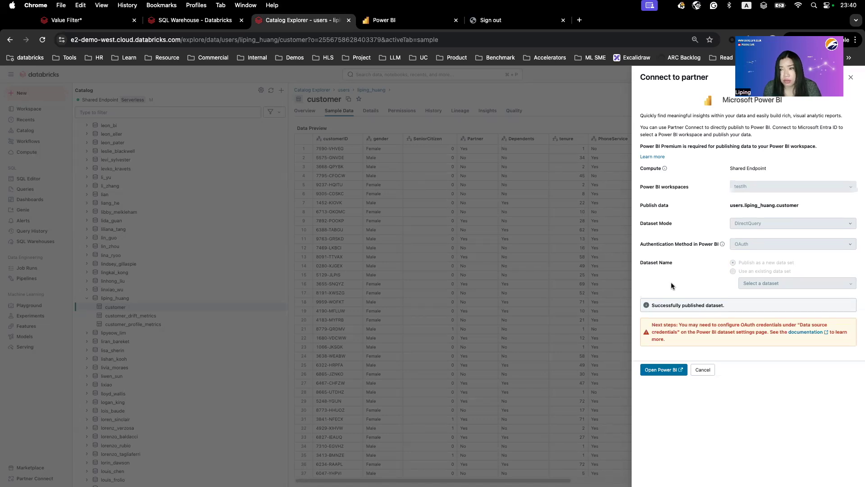
{"action": "left_click", "coordinate": [662, 370]}
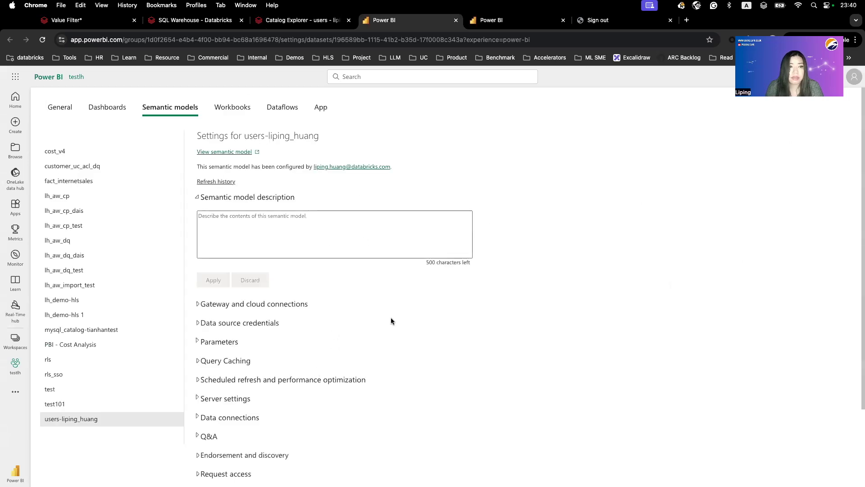
Open the credential settings for the semantic model's Databricks data source
{"action": "left_click", "coordinate": [238, 323]}
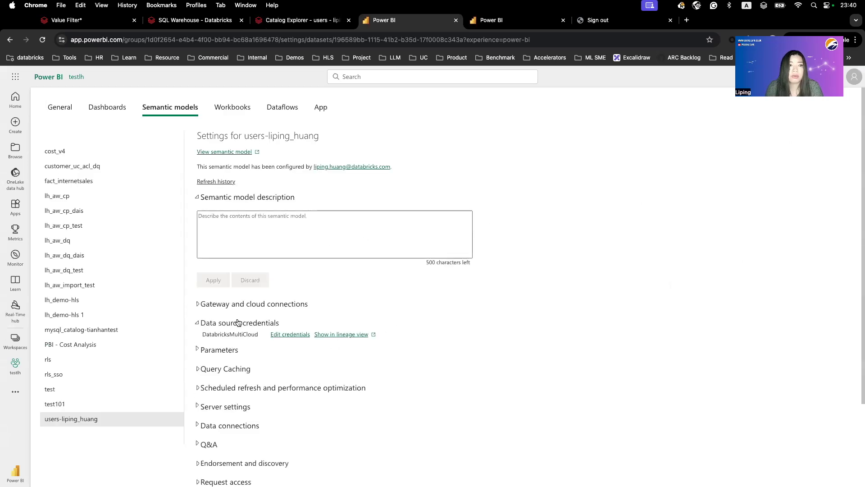
{"action": "left_click", "coordinate": [294, 334]}
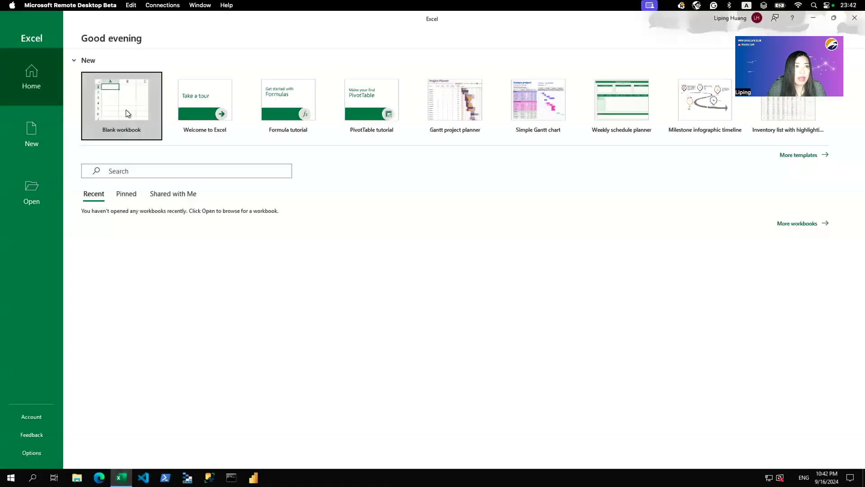
Create a blank workbook and open the Power BI Datasets pane via Get Data > From Power Platform
{"action": "left_click", "coordinate": [126, 110]}
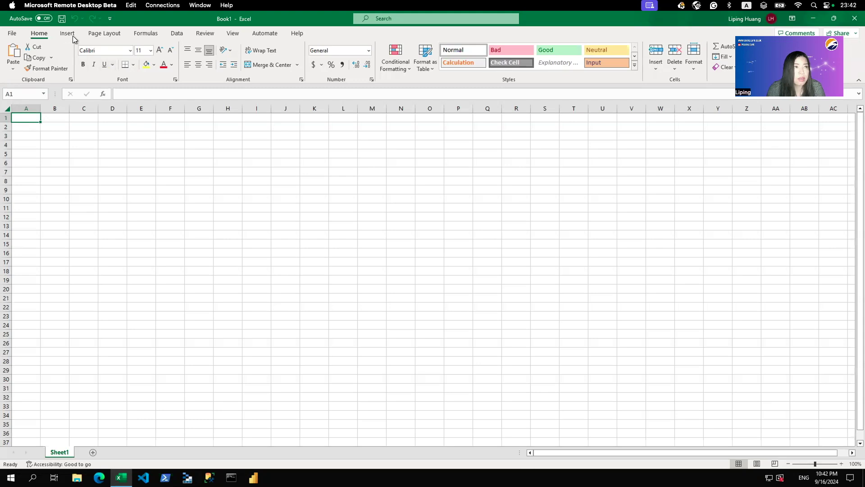
{"action": "left_click", "coordinate": [177, 35]}
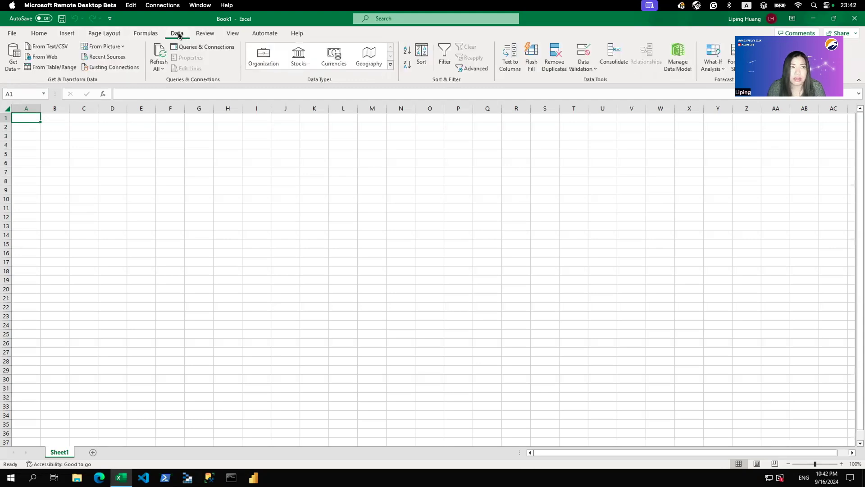
{"action": "left_click", "coordinate": [12, 67]}
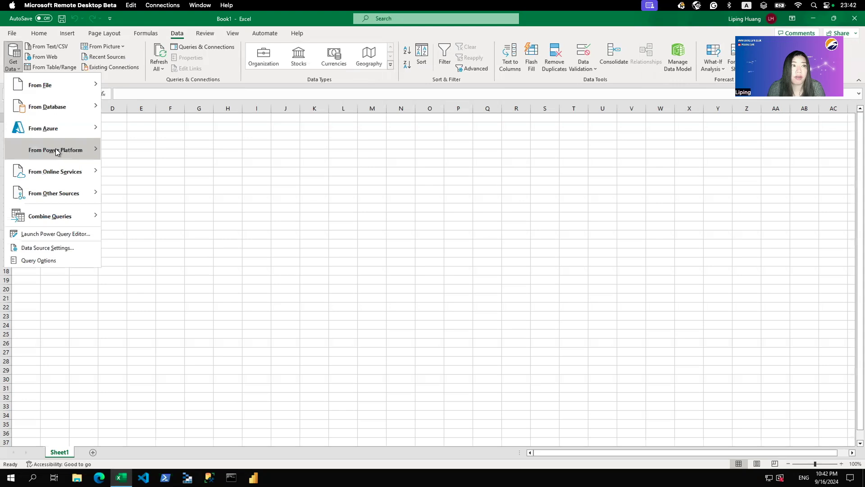
{"action": "mouse_move", "coordinate": [57, 150]}
{"action": "left_click", "coordinate": [147, 154]}
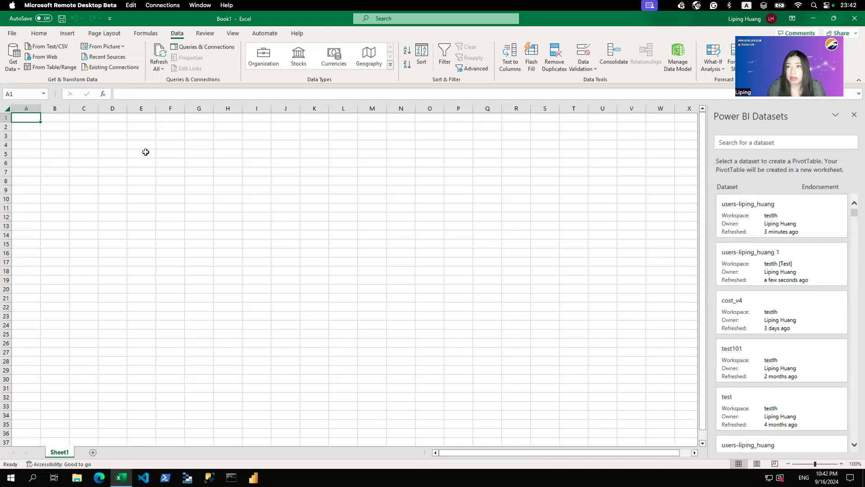
Create a PivotTable from the published customer dataset with customerID as row labels
{"action": "left_click", "coordinate": [799, 212]}
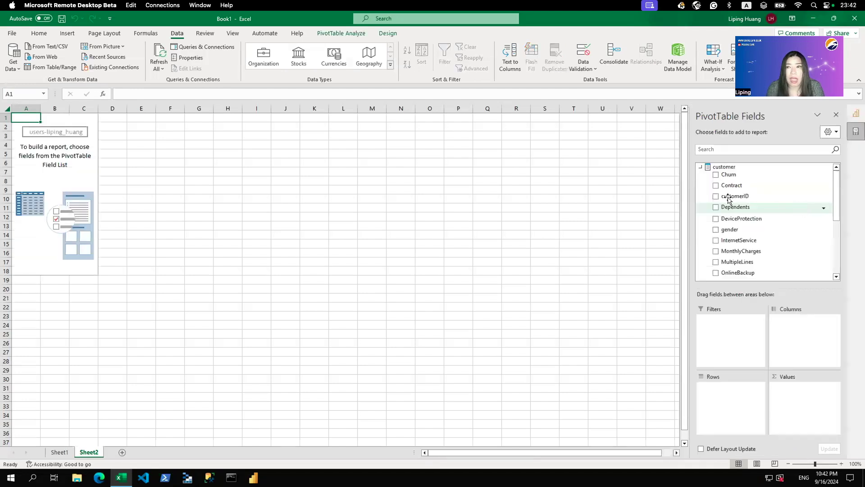
{"action": "scroll", "coordinate": [779, 262], "scroll_direction": "down", "scroll_amount": 5}
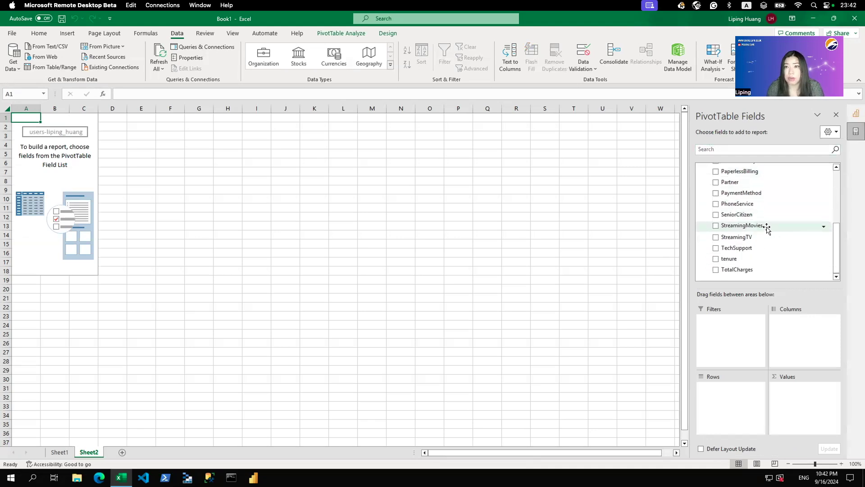
{"action": "scroll", "coordinate": [767, 229], "scroll_direction": "up", "scroll_amount": 5}
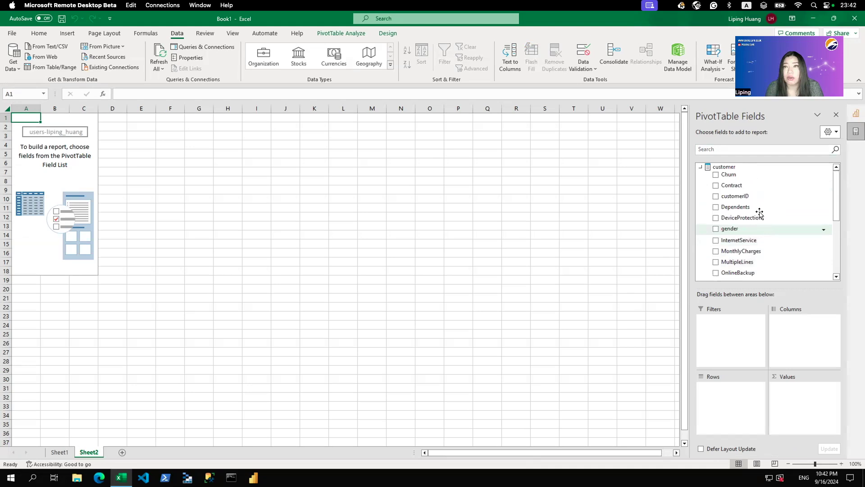
{"action": "left_click", "coordinate": [716, 196]}
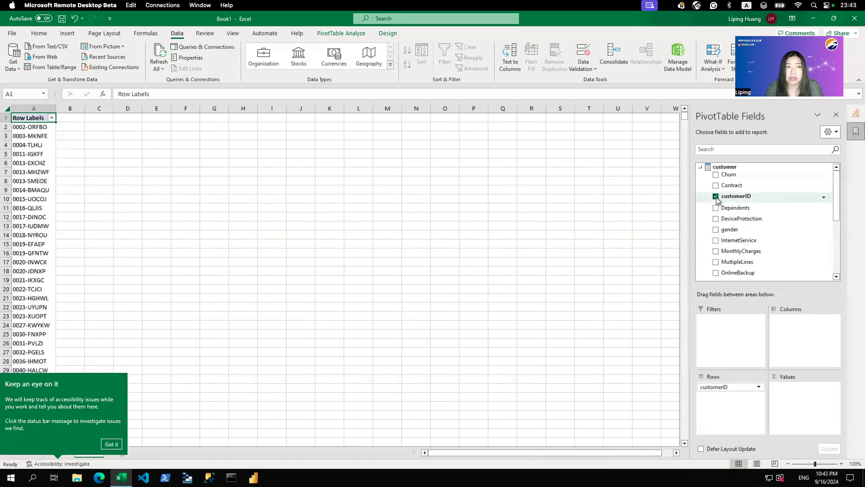
Add gender beneath customerID in the PivotTable rows, then launch Power BI Desktop
{"action": "left_click", "coordinate": [715, 229]}
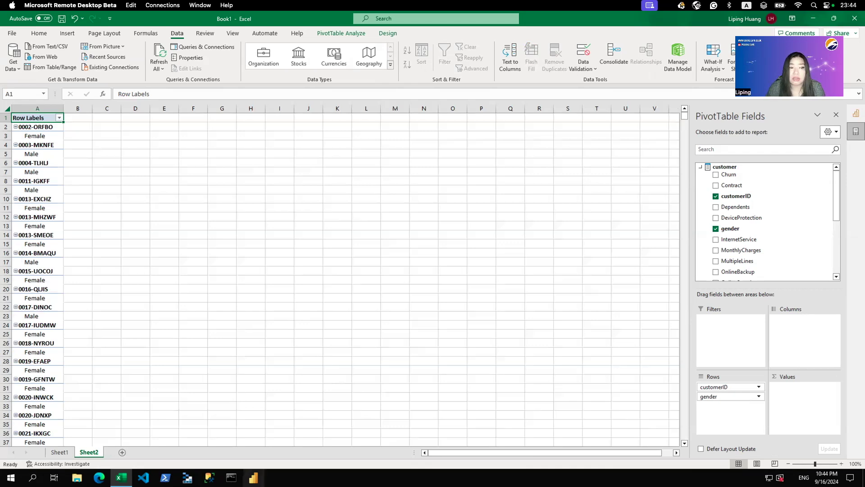
{"action": "left_click", "coordinate": [253, 477]}
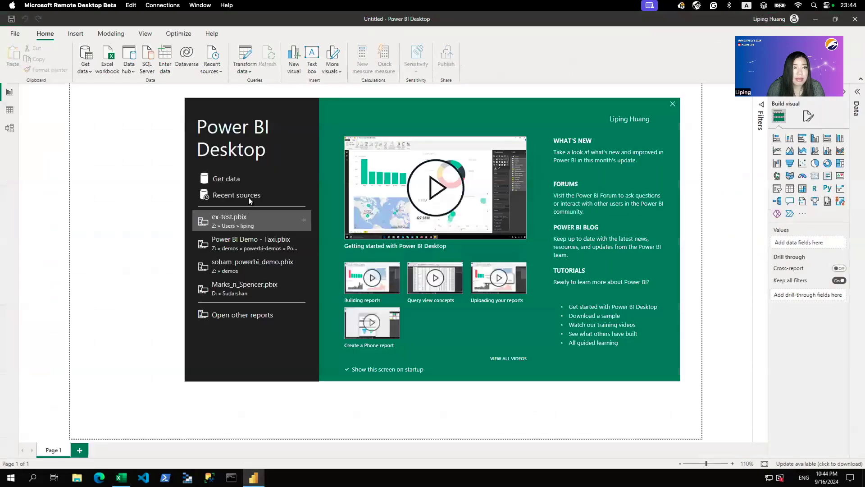
Search the data sources for 'azure databricks' and connect with the Azure Databricks connector
{"action": "left_click", "coordinate": [224, 179]}
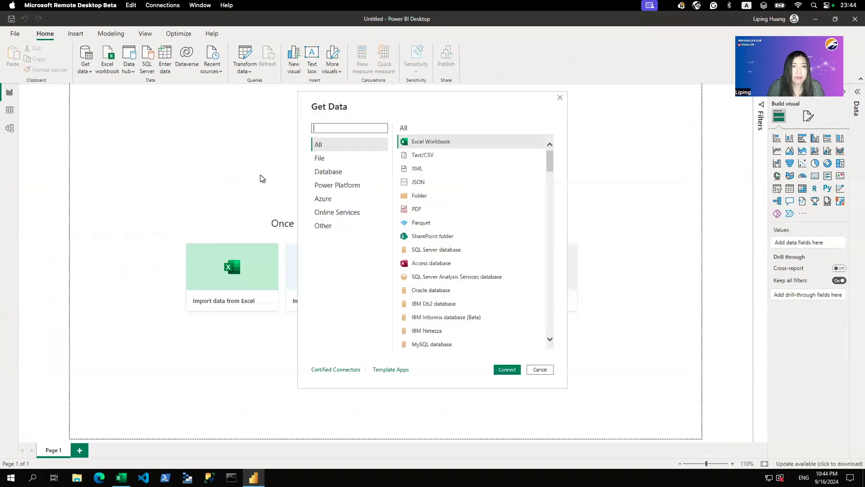
{"action": "type", "text": "a"}
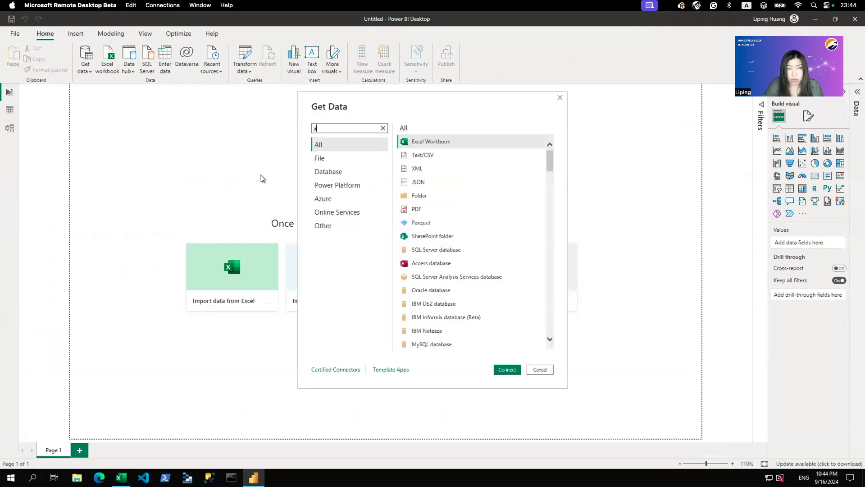
{"action": "type", "text": "zure databricks"}
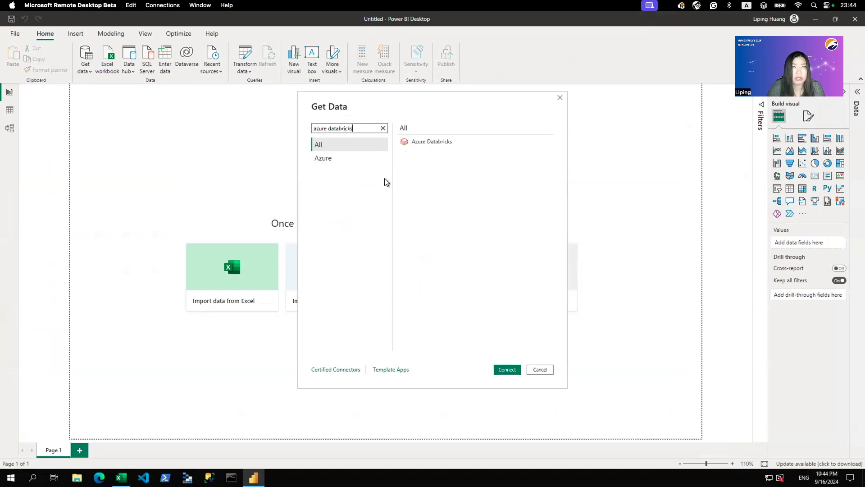
{"action": "left_click", "coordinate": [421, 142]}
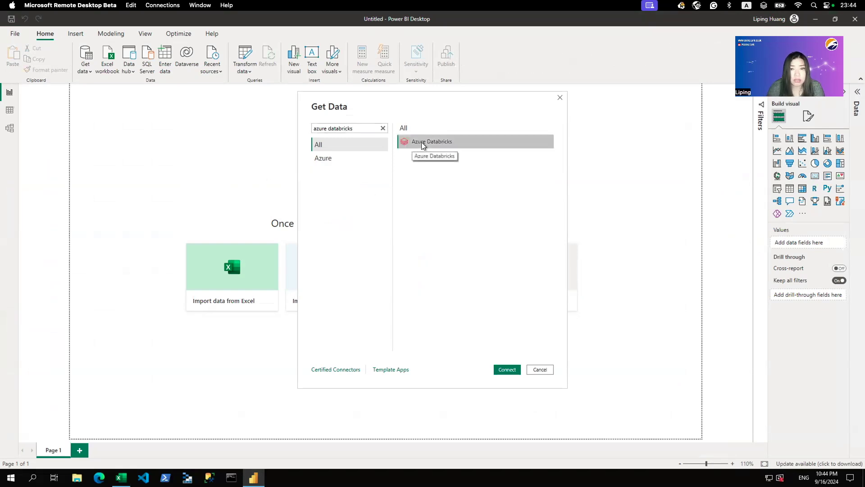
{"action": "left_click", "coordinate": [507, 370]}
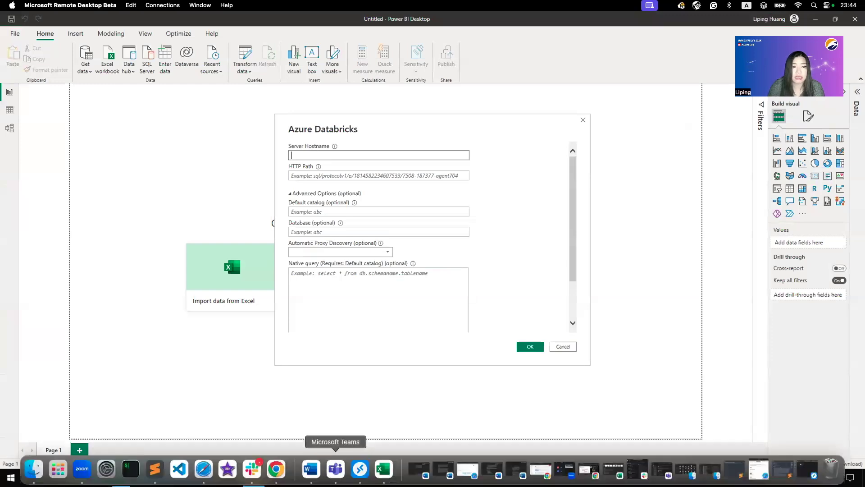
Check the host details in the browser, then confirm the Azure Databricks connection in DirectQuery mode
{"action": "left_click", "coordinate": [276, 475]}
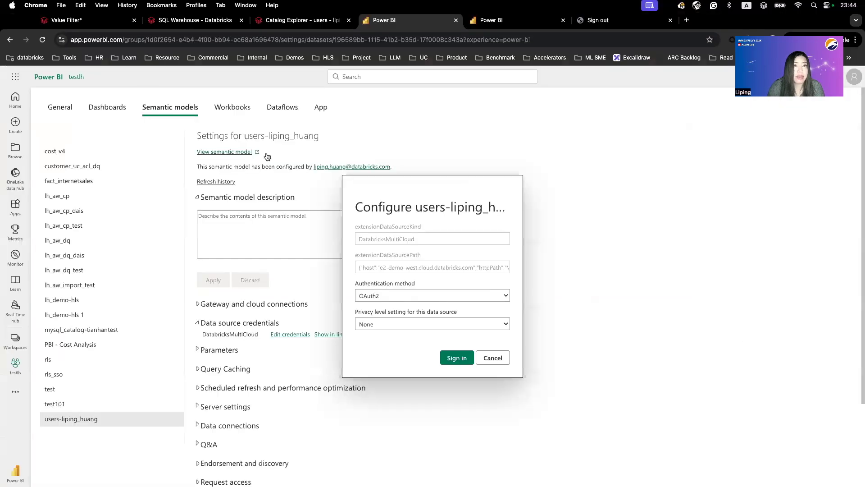
{"action": "key", "text": "super+Tab"}
{"action": "scroll", "coordinate": [500, 224], "scroll_direction": "down", "scroll_amount": 3}
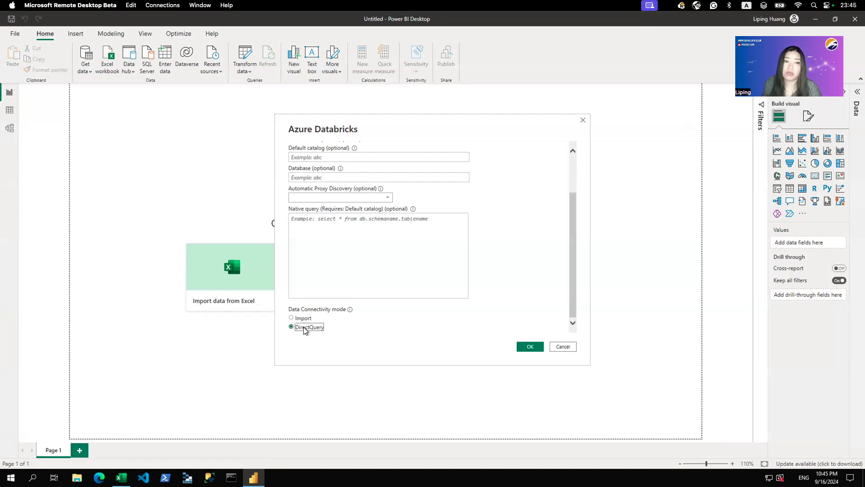
{"action": "left_click", "coordinate": [522, 350]}
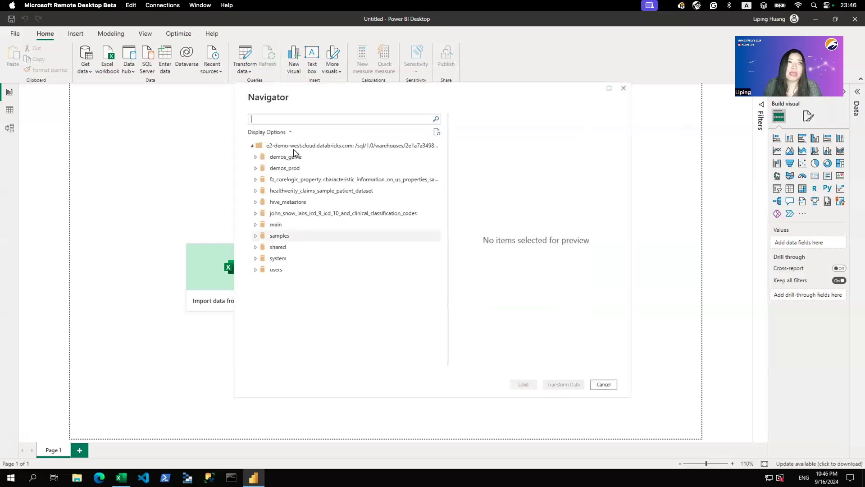
Find the user's own folder under users in the Navigator and load its customer table
{"action": "type", "text": "user"}
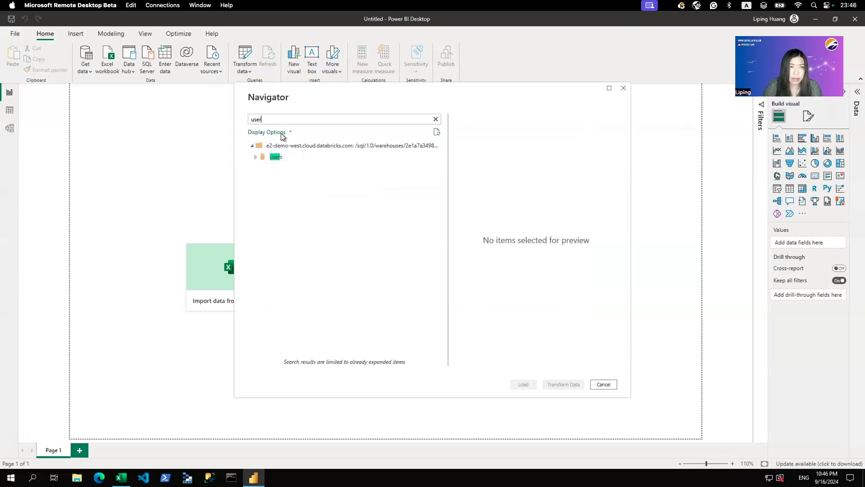
{"action": "left_click", "coordinate": [254, 157]}
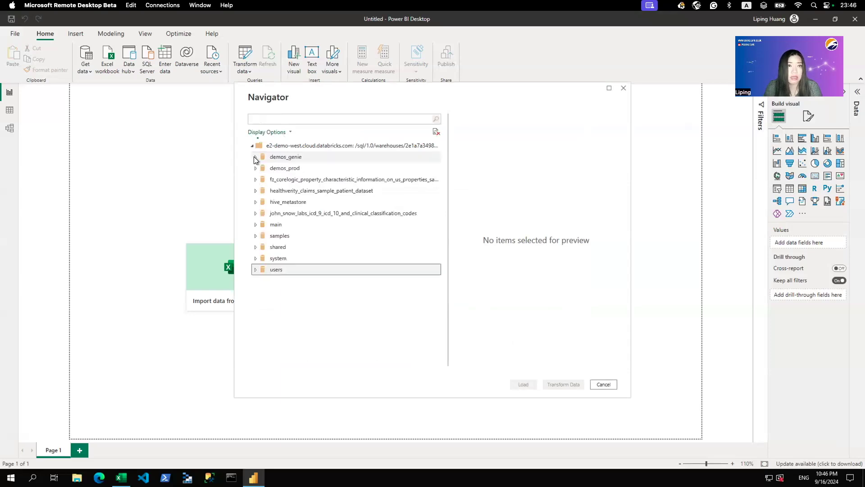
{"action": "left_click", "coordinate": [255, 270]}
{"action": "left_click", "coordinate": [281, 119]}
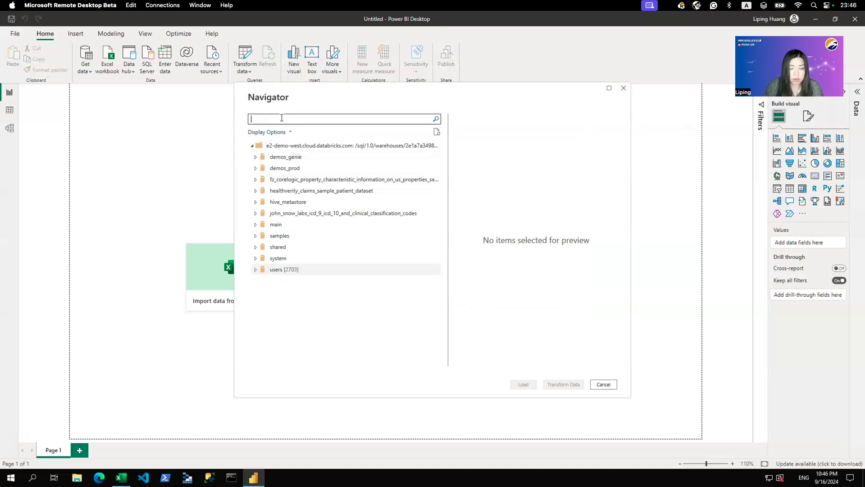
{"action": "type", "text": "liping"}
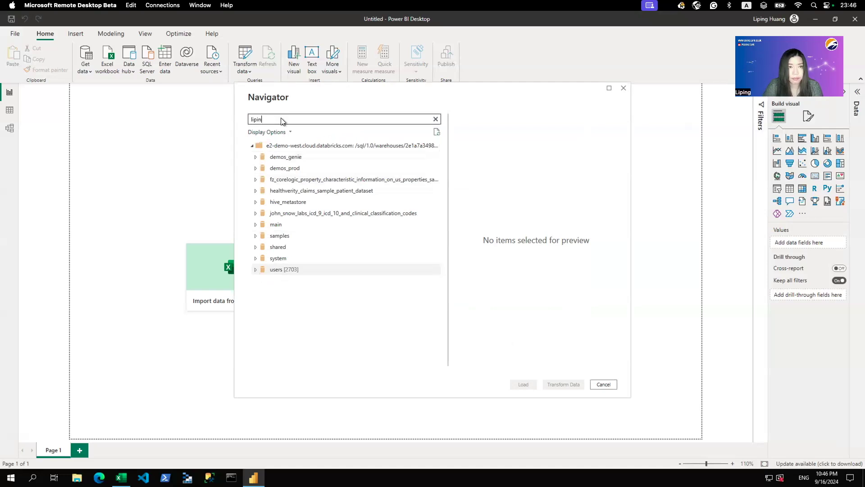
{"action": "left_click", "coordinate": [259, 168]}
{"action": "left_click", "coordinate": [269, 181]}
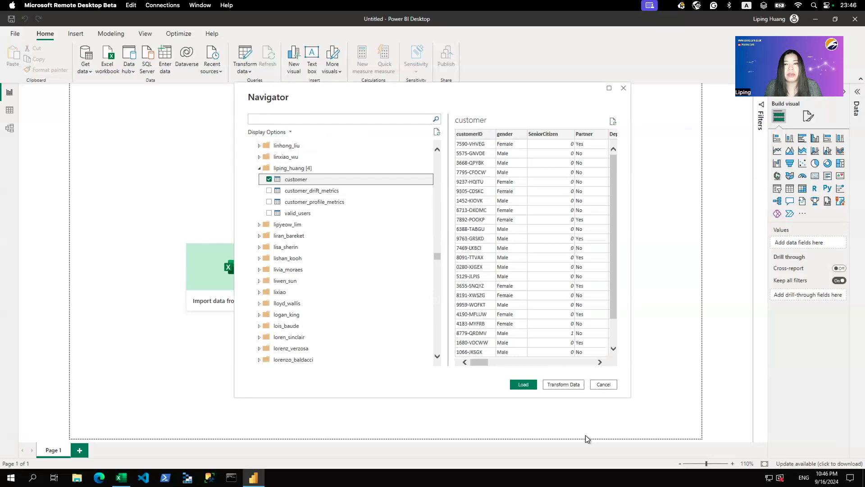
{"action": "left_click", "coordinate": [522, 384]}
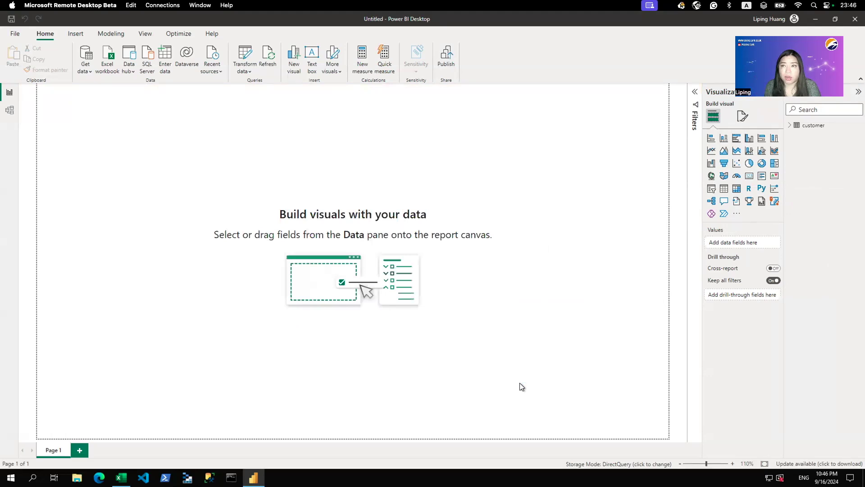
Add customerID and tenure from the customer table to a table visual, totalling 227990
{"action": "left_click", "coordinate": [788, 127]}
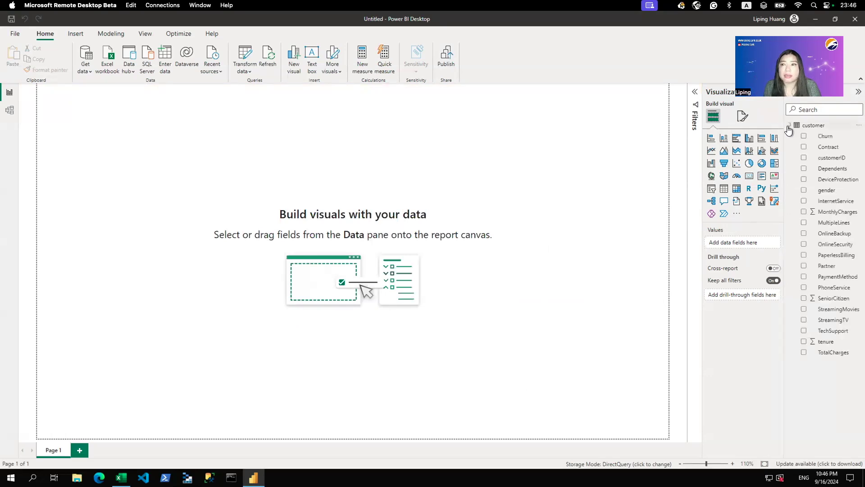
{"action": "left_click", "coordinate": [804, 158]}
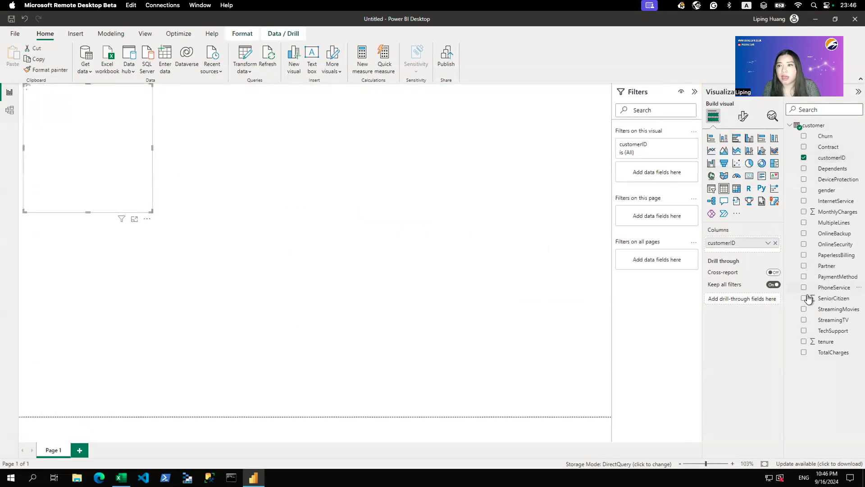
{"action": "left_click", "coordinate": [804, 342]}
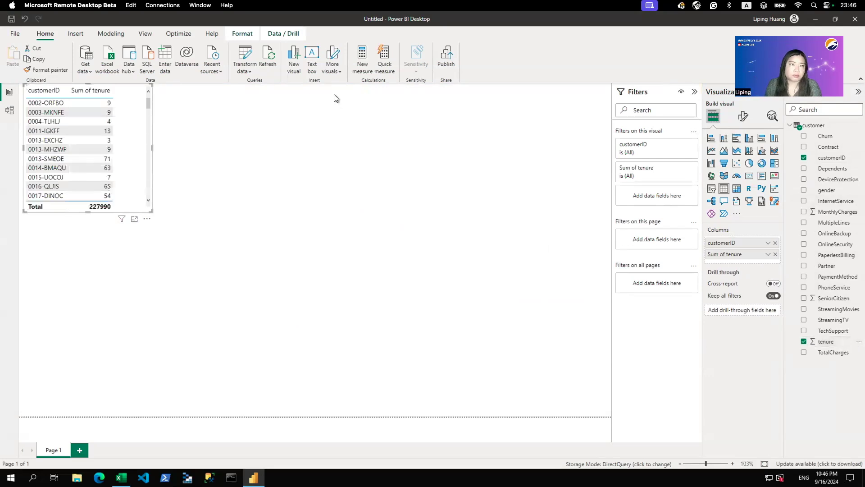
Save the Power BI Desktop report as excel-sso before publishing
{"action": "left_click", "coordinate": [446, 57]}
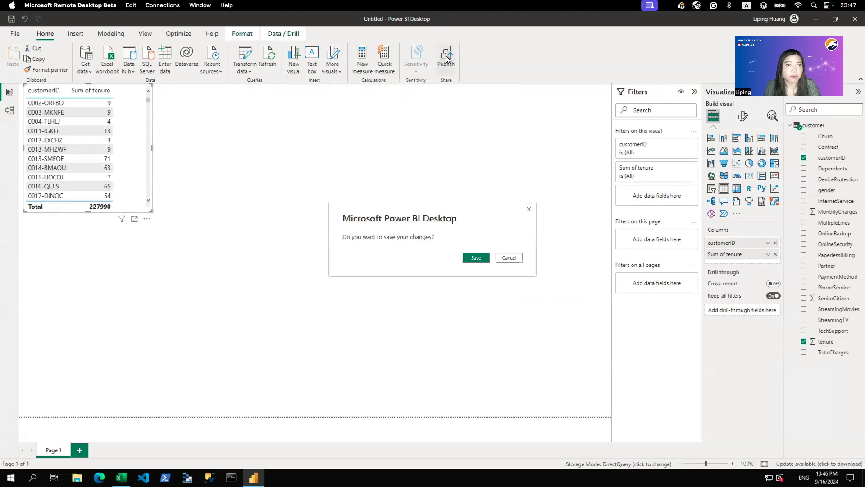
{"action": "left_click", "coordinate": [477, 258]}
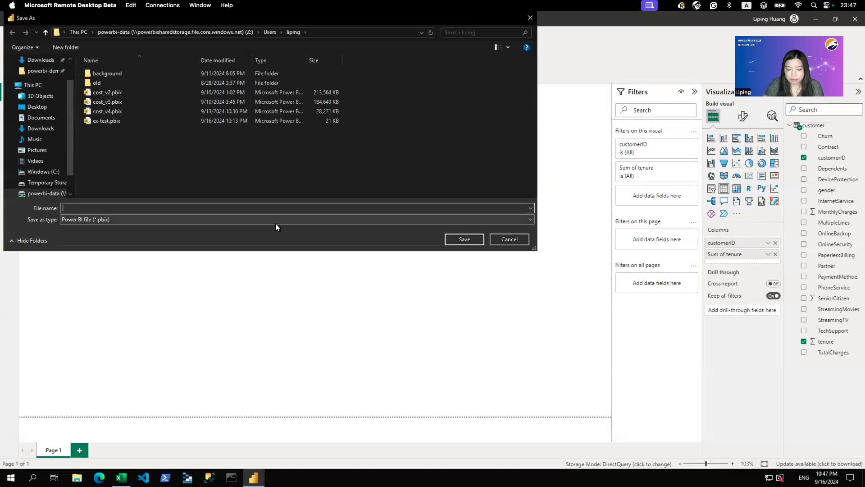
{"action": "type", "text": "exce"}
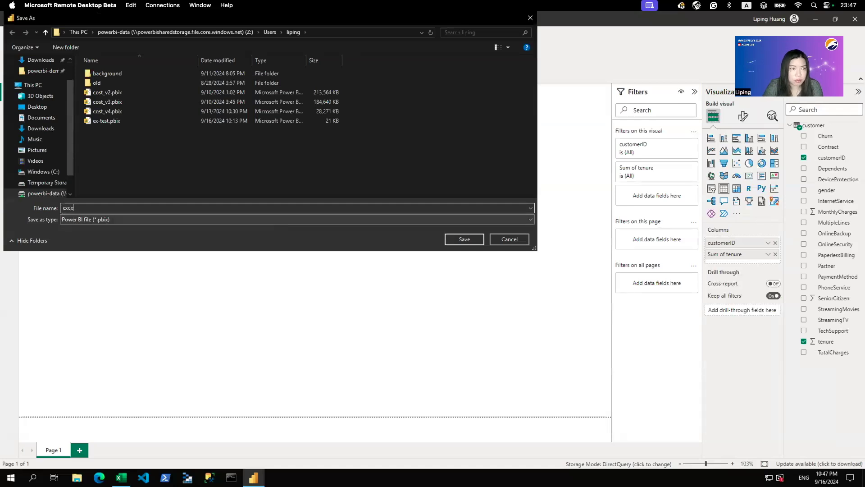
{"action": "type", "text": "l-sso"}
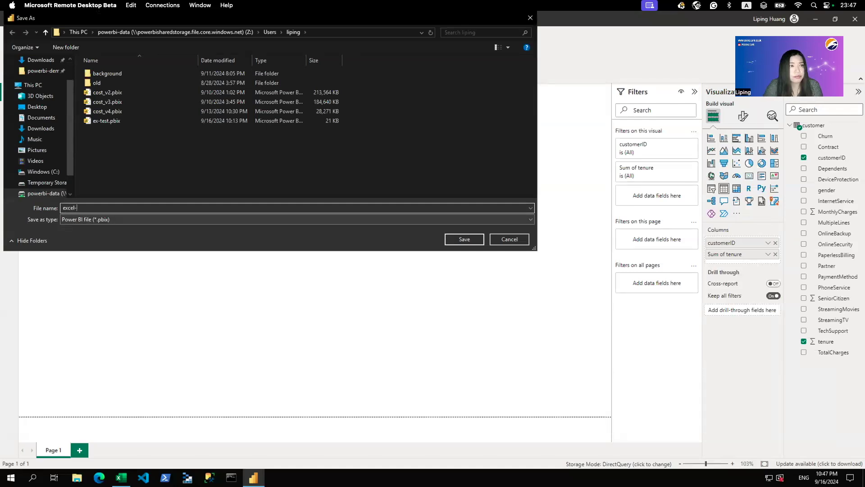
{"action": "key", "text": "Return"}
Publish the excel-sso report to the testlh workspace
{"action": "left_click", "coordinate": [331, 263]}
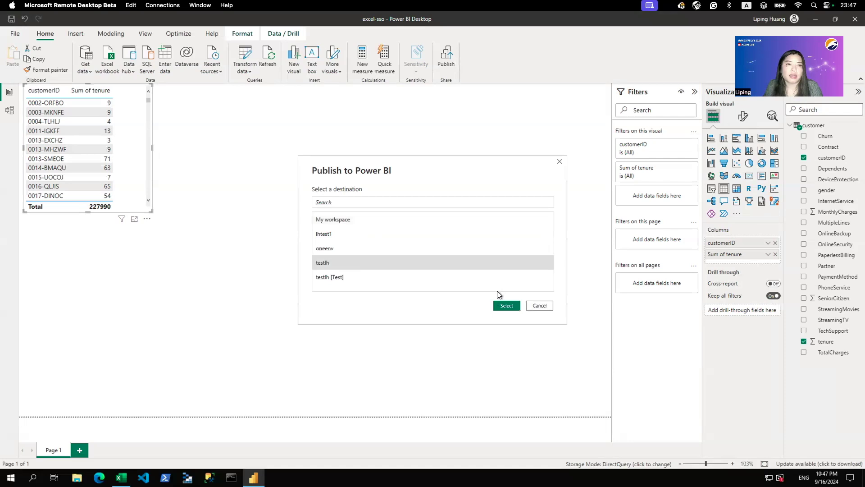
{"action": "left_click_drag", "start_coordinate": [394, 166], "coordinate": [274, 104]}
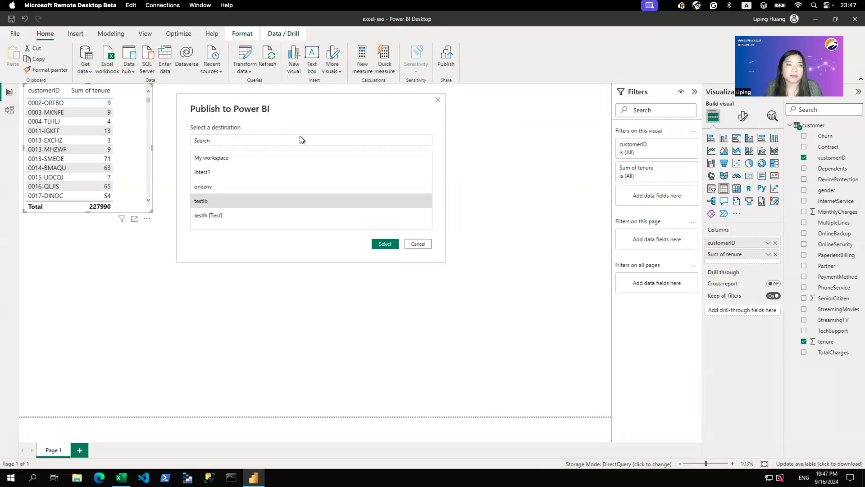
{"action": "left_click", "coordinate": [385, 242]}
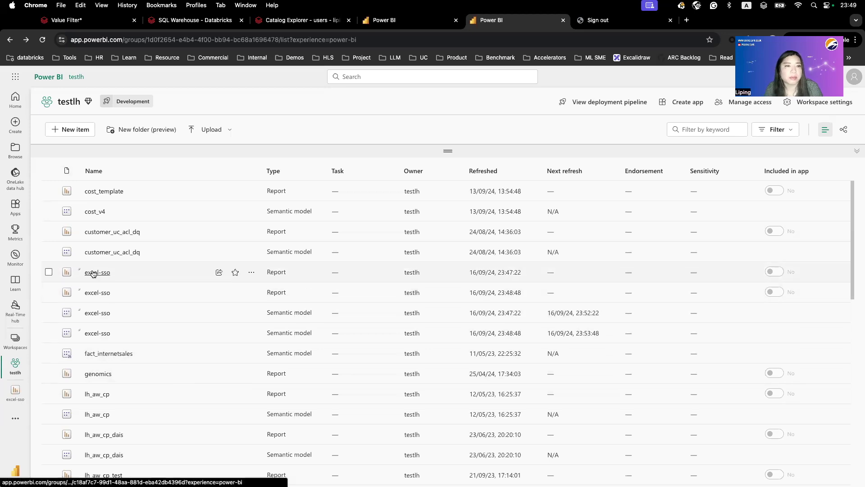
Open the published excel-sso report and review its table visual
{"action": "left_click", "coordinate": [93, 273]}
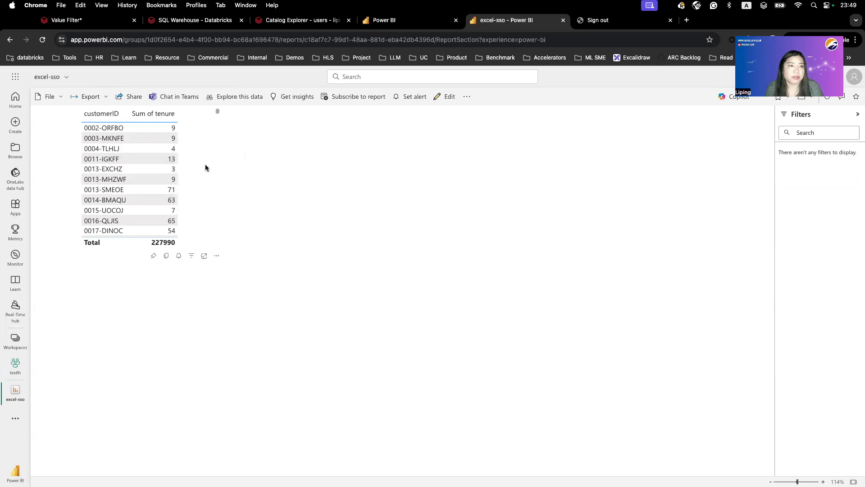
{"action": "left_click", "coordinate": [216, 256]}
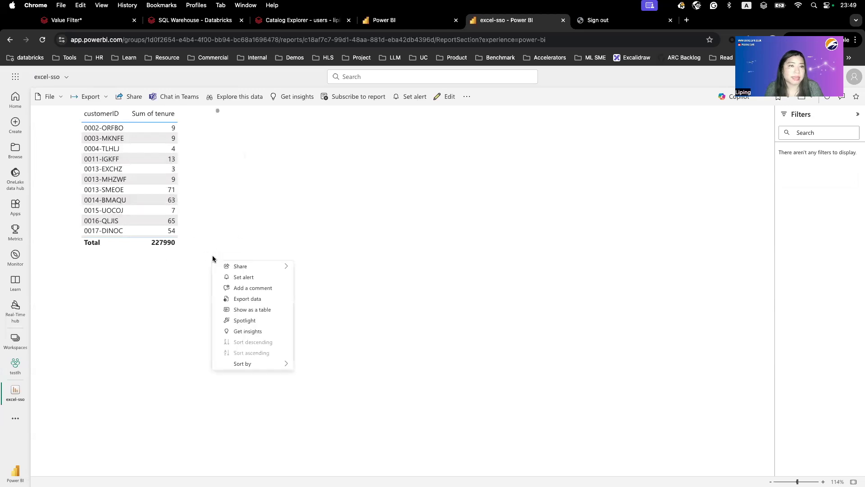
{"action": "left_click", "coordinate": [150, 306]}
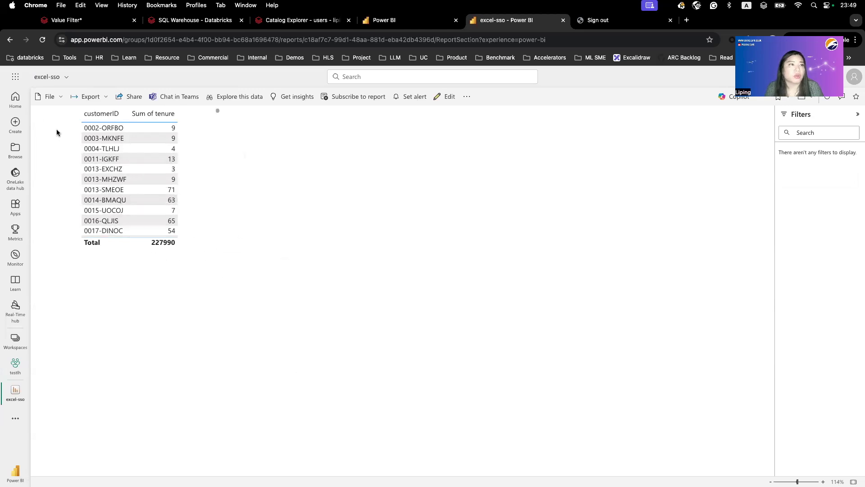
Go back to the testlh workspace and show the excel-sso semantic model's actions menu
{"action": "left_click", "coordinate": [10, 40]}
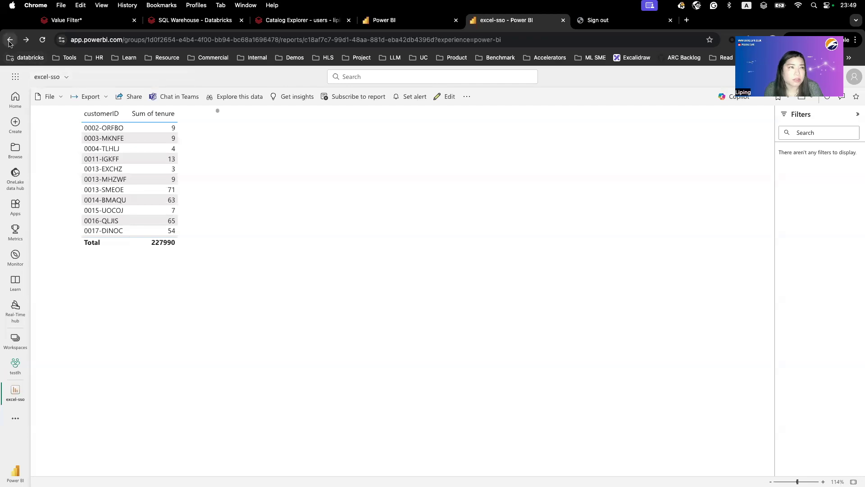
{"action": "left_click", "coordinate": [10, 41]}
{"action": "left_click", "coordinate": [251, 332]}
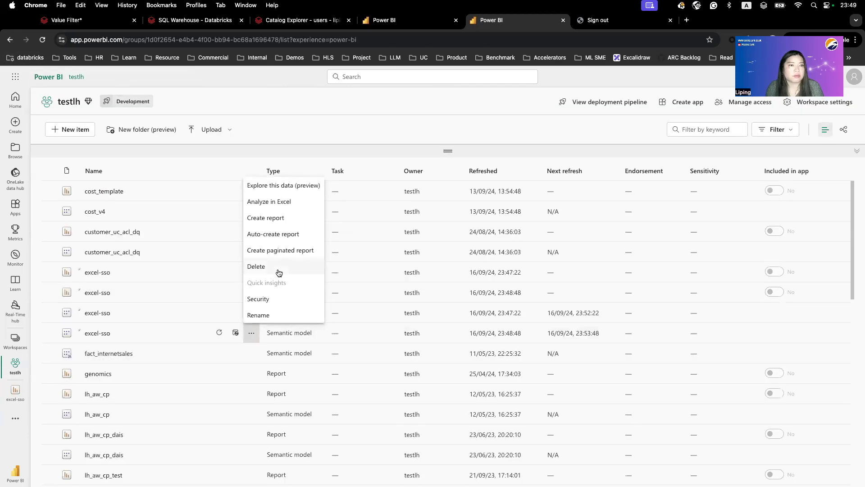
Edit the excel-sso model's Databricks credentials to OAuth2, with viewers using their own identities
{"action": "left_click", "coordinate": [258, 238]}
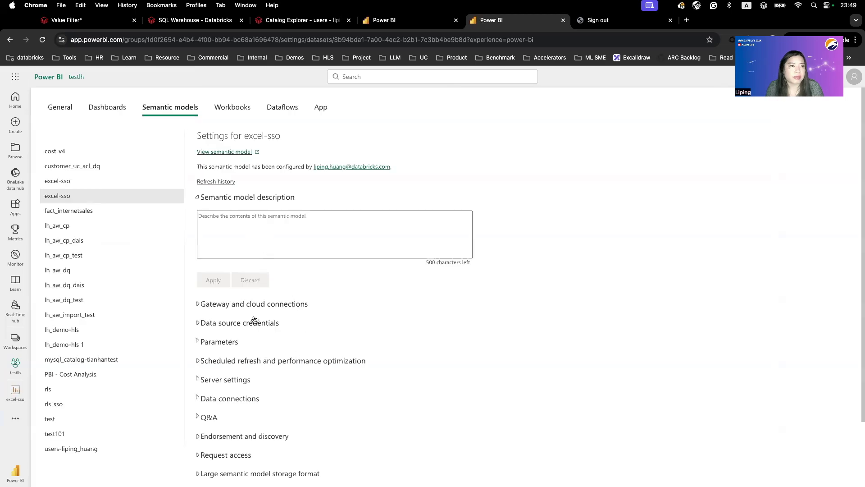
{"action": "left_click", "coordinate": [254, 321]}
{"action": "left_click", "coordinate": [255, 335]}
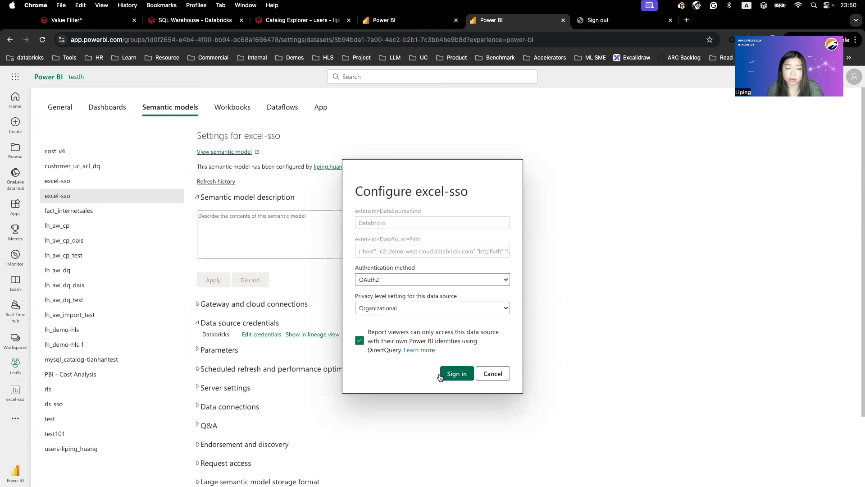
{"action": "left_click", "coordinate": [94, 21]}
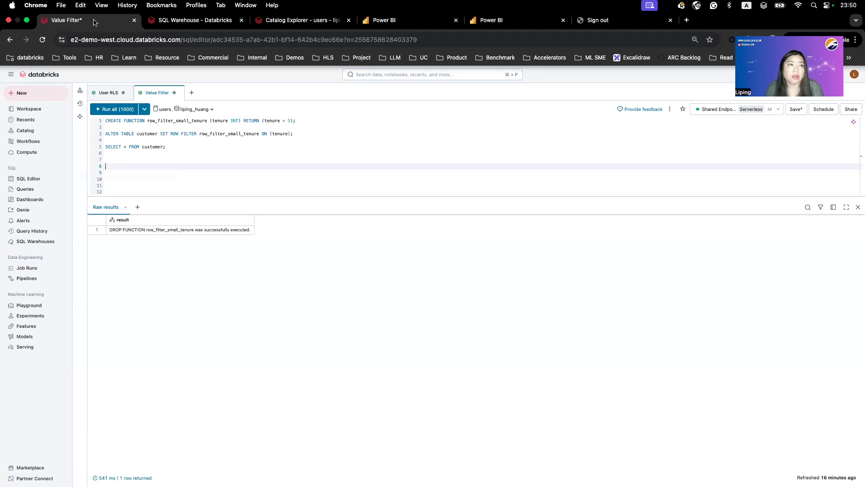
Run only the CREATE FUNCTION row_filter_small_tenure statement (tenure < 5) in Databricks
{"action": "left_click", "coordinate": [317, 146]}
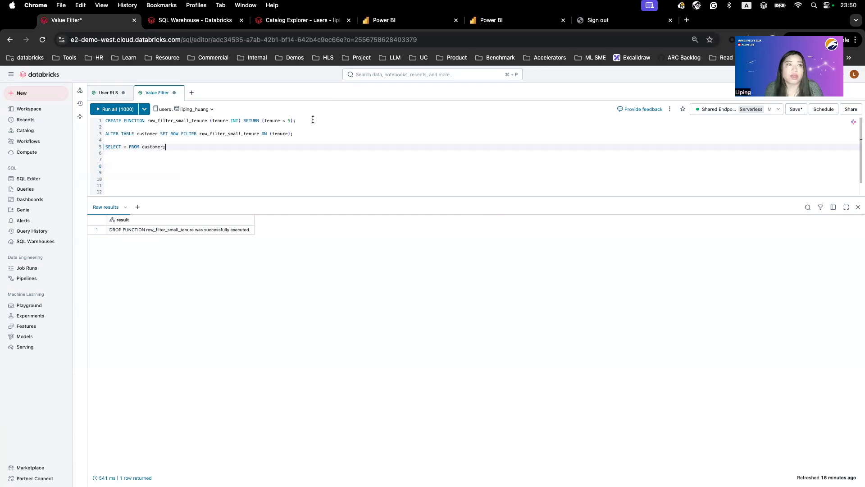
{"action": "left_click_drag", "start_coordinate": [313, 122], "coordinate": [85, 113]}
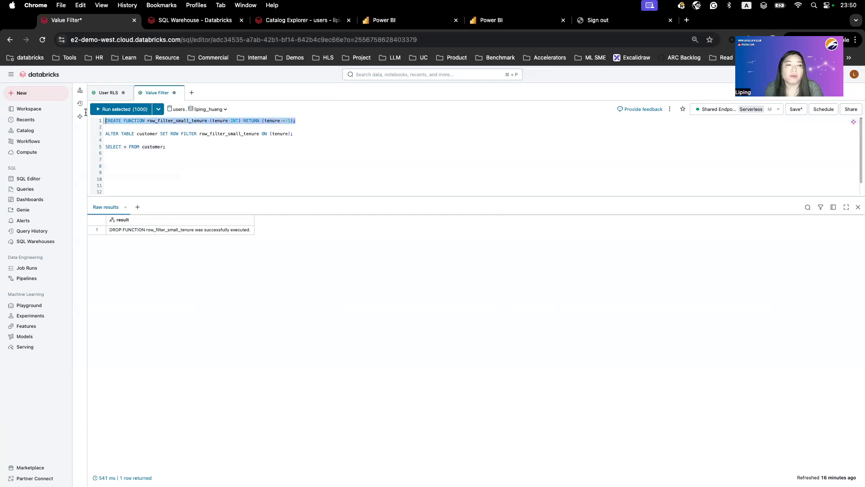
{"action": "left_click", "coordinate": [121, 111]}
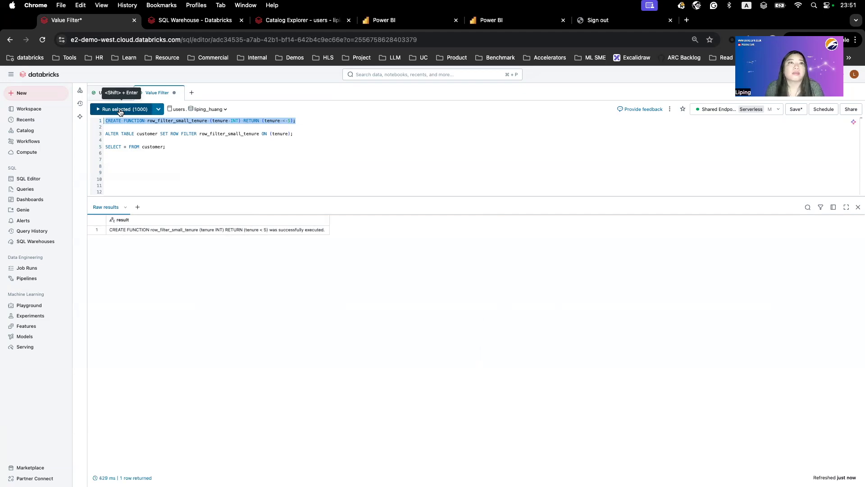
{"action": "left_click", "coordinate": [446, 21]}
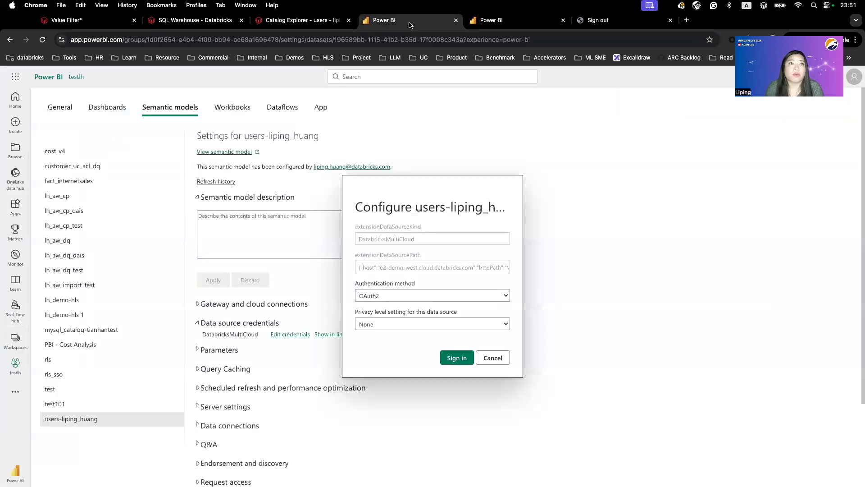
Open the excel-sso report from testlh, still showing Sum of tenure 227990 unfiltered
{"action": "left_click", "coordinate": [495, 22]}
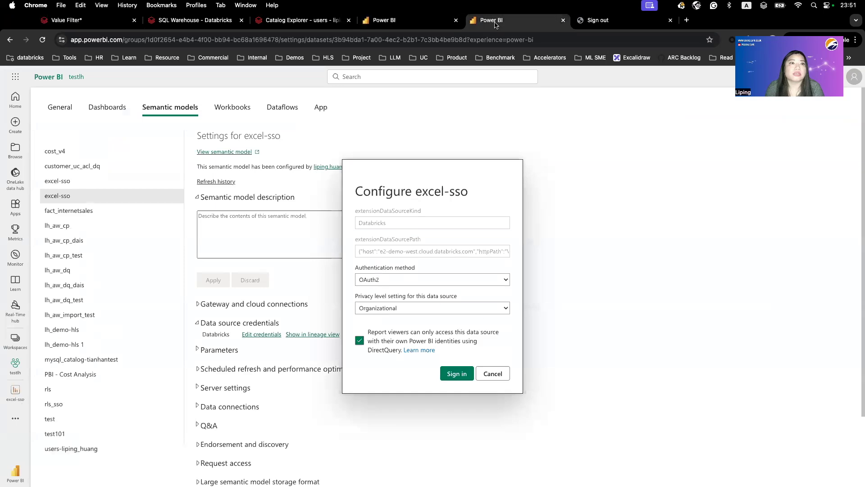
{"action": "left_click", "coordinate": [78, 78]}
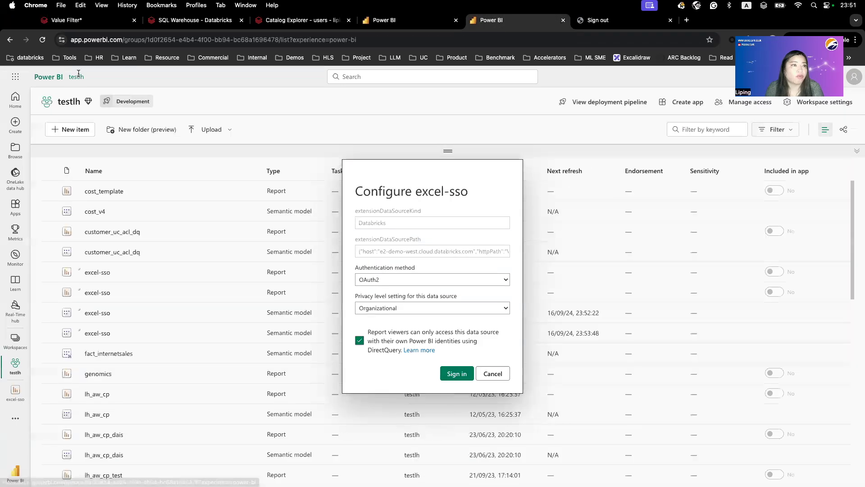
{"action": "left_click", "coordinate": [98, 275]}
{"action": "left_click", "coordinate": [493, 374]}
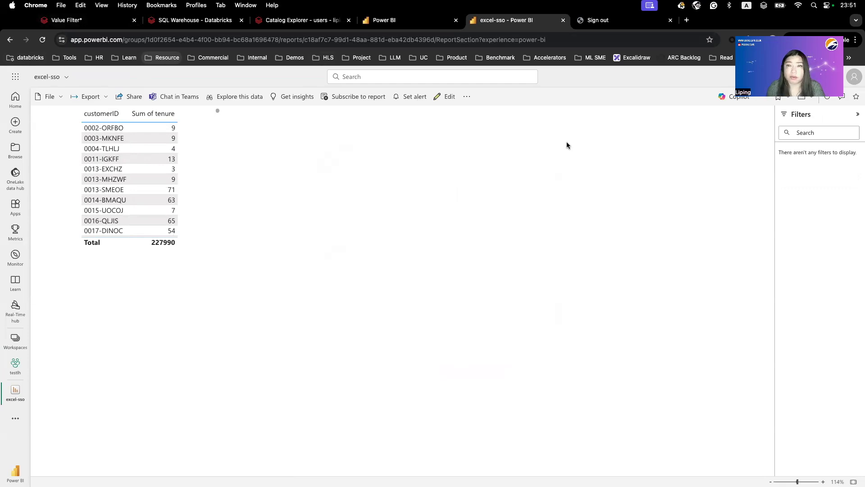
{"action": "left_click", "coordinate": [64, 20]}
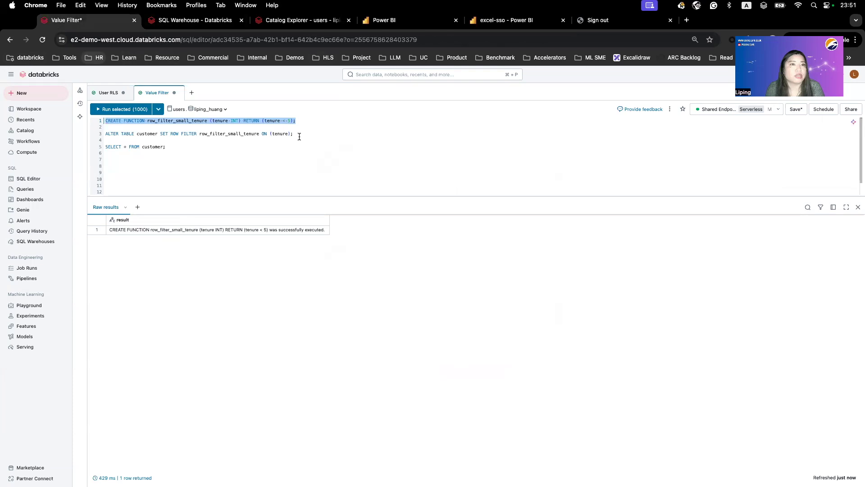
Attach the row filter to customer with ALTER TABLE, then rerun SELECT * FROM customer
{"action": "left_click_drag", "start_coordinate": [299, 137], "coordinate": [96, 135]}
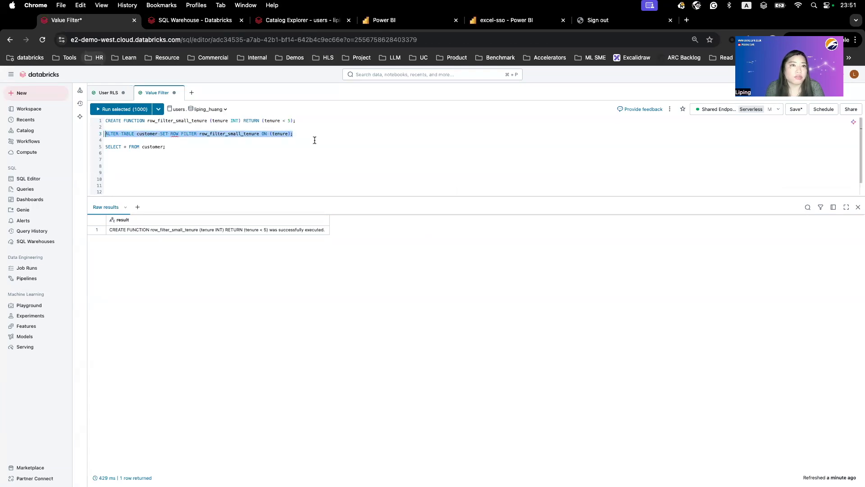
{"action": "left_click", "coordinate": [116, 110]}
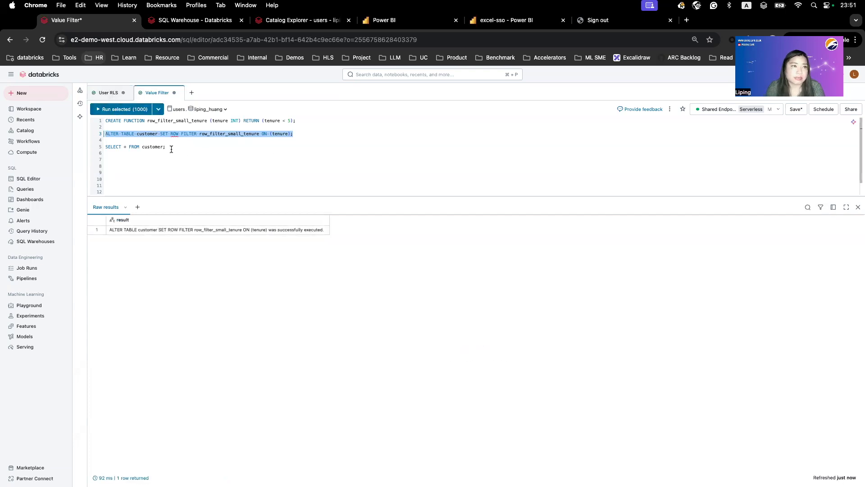
{"action": "left_click_drag", "start_coordinate": [171, 149], "coordinate": [105, 147]}
{"action": "left_click", "coordinate": [120, 110]}
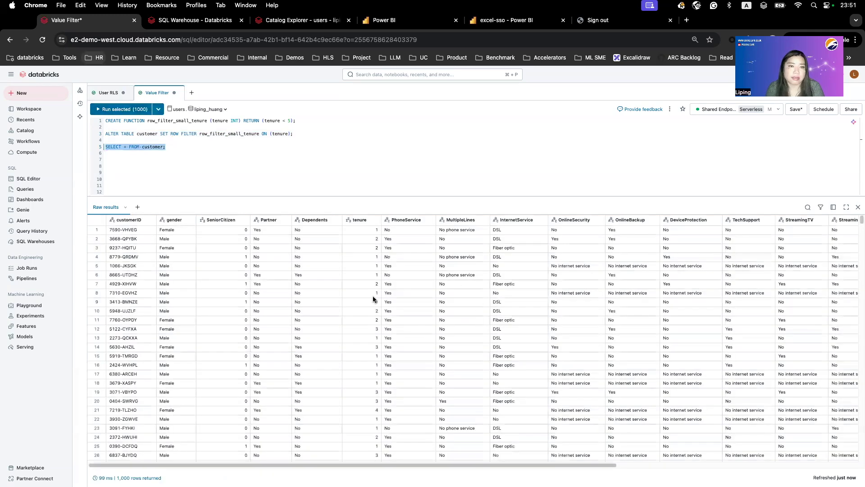
{"action": "scroll", "coordinate": [372, 298], "scroll_direction": "down", "scroll_amount": 3}
{"action": "scroll", "coordinate": [372, 296], "scroll_direction": "up", "scroll_amount": 2}
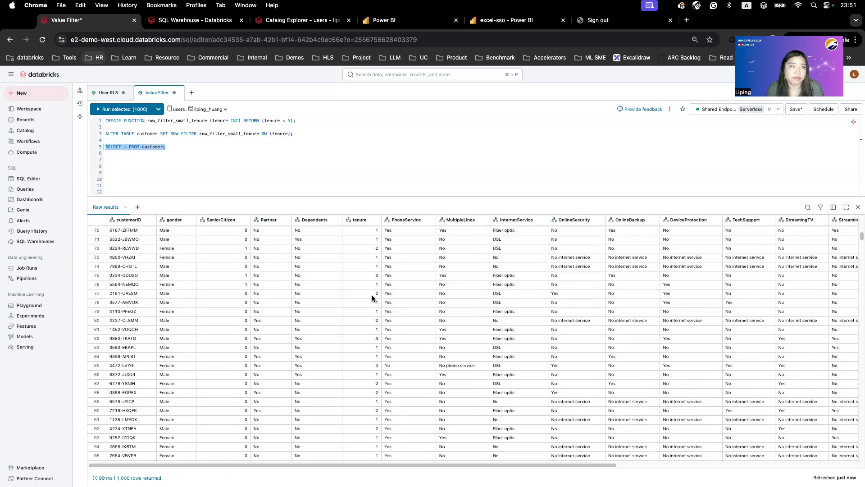
{"action": "scroll", "coordinate": [373, 296], "scroll_direction": "up", "scroll_amount": 2}
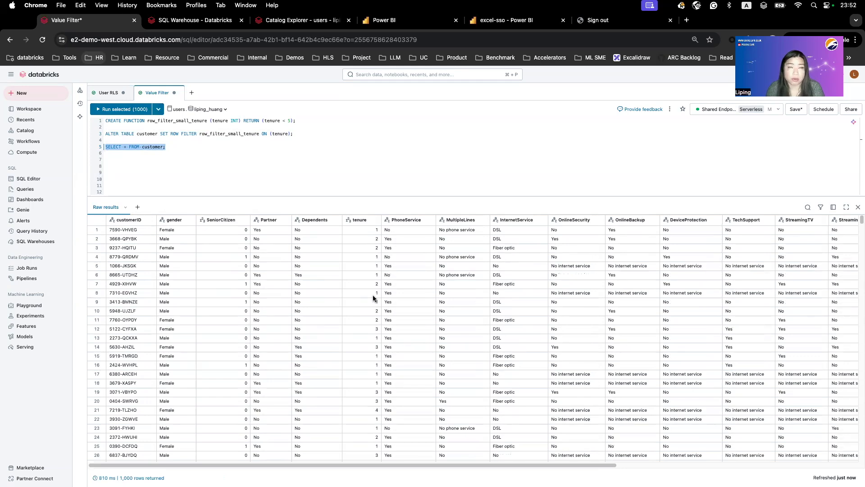
{"action": "left_click", "coordinate": [505, 20]}
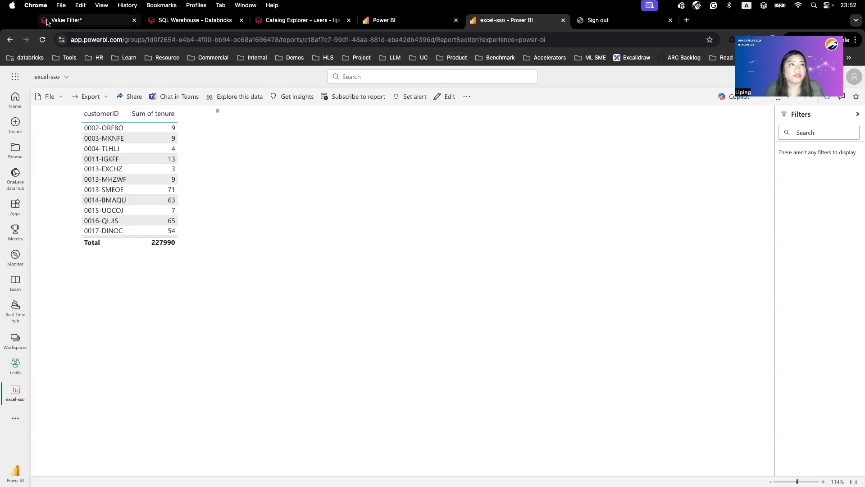
Reload the excel-sso report and scroll the customerID table, now totalling tenure 2393
{"action": "left_click", "coordinate": [42, 41]}
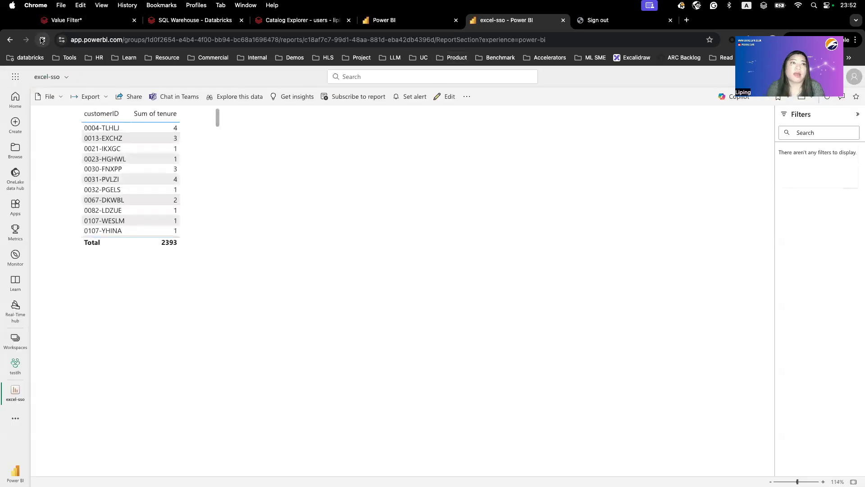
{"action": "scroll", "coordinate": [147, 198], "scroll_direction": "down", "scroll_amount": 2}
{"action": "scroll", "coordinate": [148, 200], "scroll_direction": "down", "scroll_amount": 20}
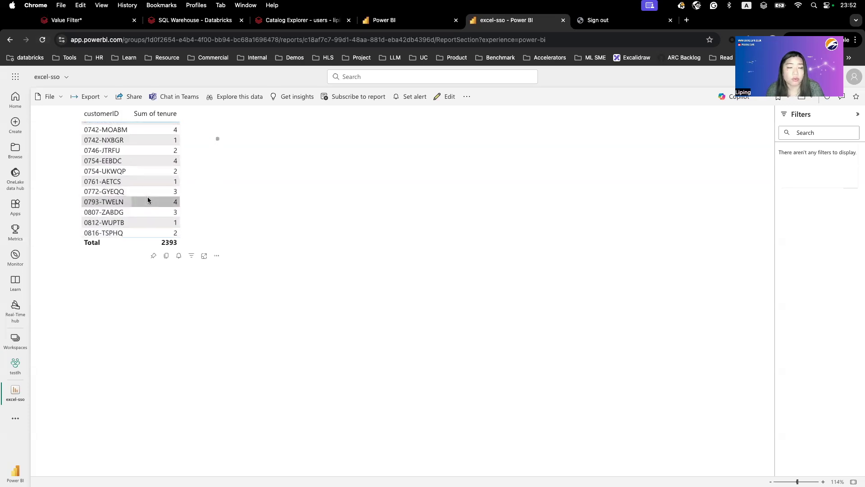
{"action": "scroll", "coordinate": [148, 199], "scroll_direction": "down", "scroll_amount": 10}
{"action": "scroll", "coordinate": [148, 200], "scroll_direction": "down", "scroll_amount": 4}
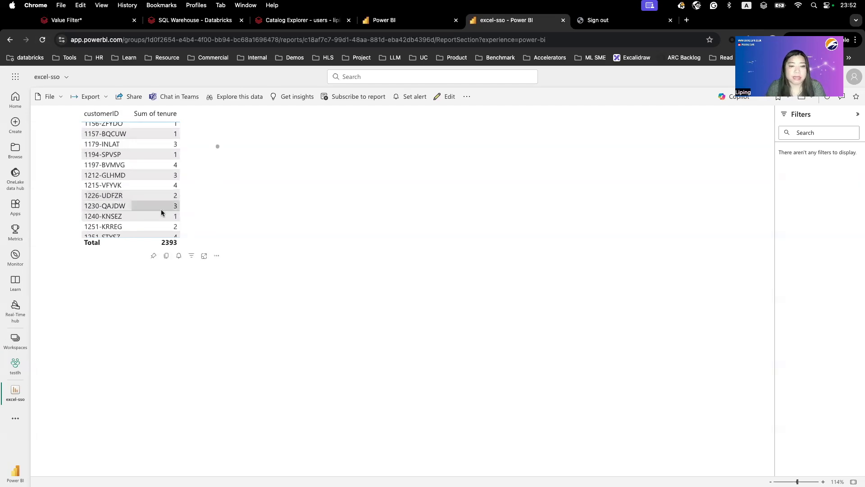
Bring Excel to the front and dismiss the Windows Script Host error
{"action": "mouse_move", "coordinate": [444, 475]}
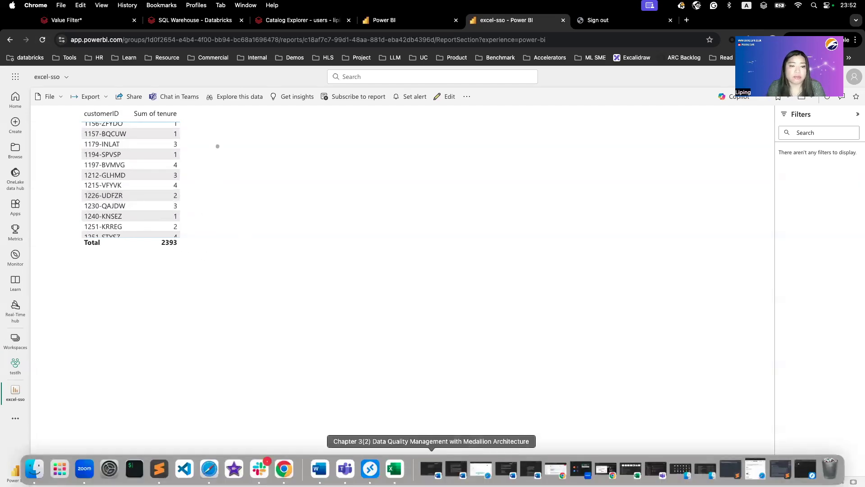
{"action": "left_click", "coordinate": [395, 470]}
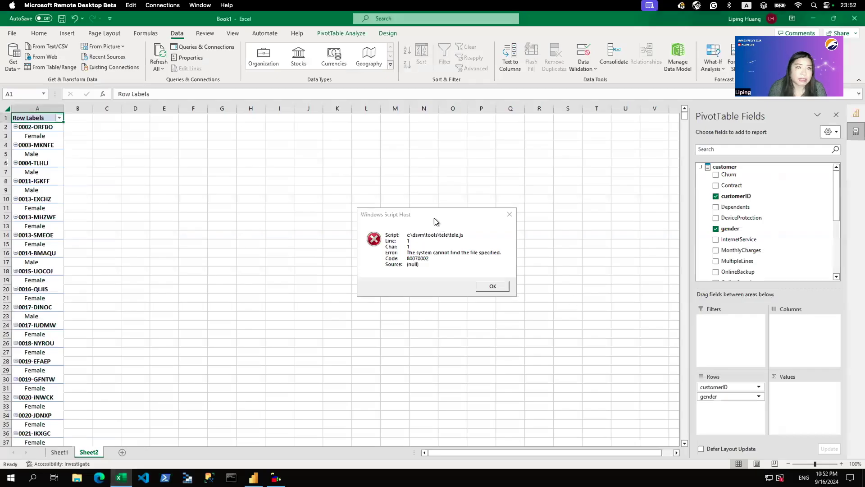
{"action": "left_click_drag", "start_coordinate": [435, 220], "coordinate": [251, 206]}
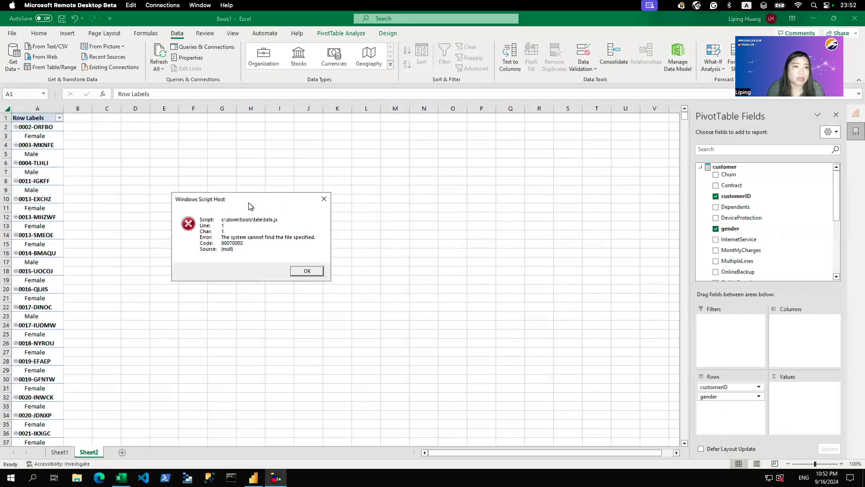
{"action": "left_click", "coordinate": [324, 199]}
Choose Get Data > From Power Platform > From Power BI (Databricks) to list datasets
{"action": "left_click", "coordinate": [15, 63]}
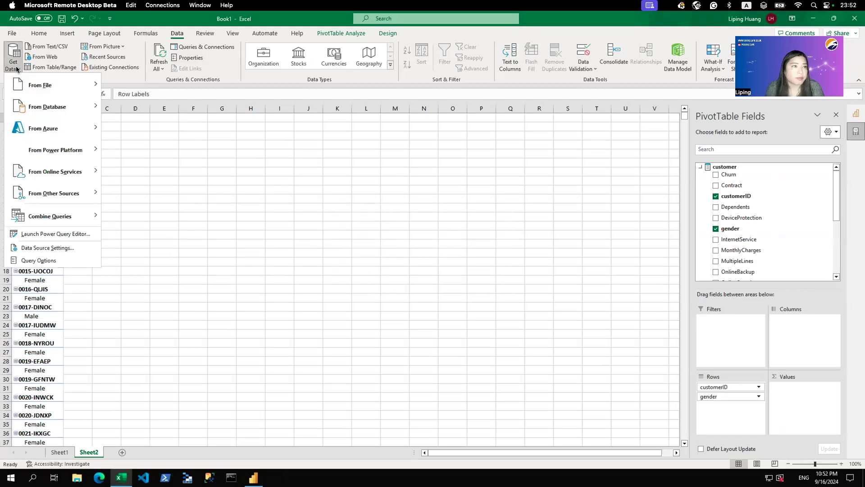
{"action": "mouse_move", "coordinate": [59, 180]}
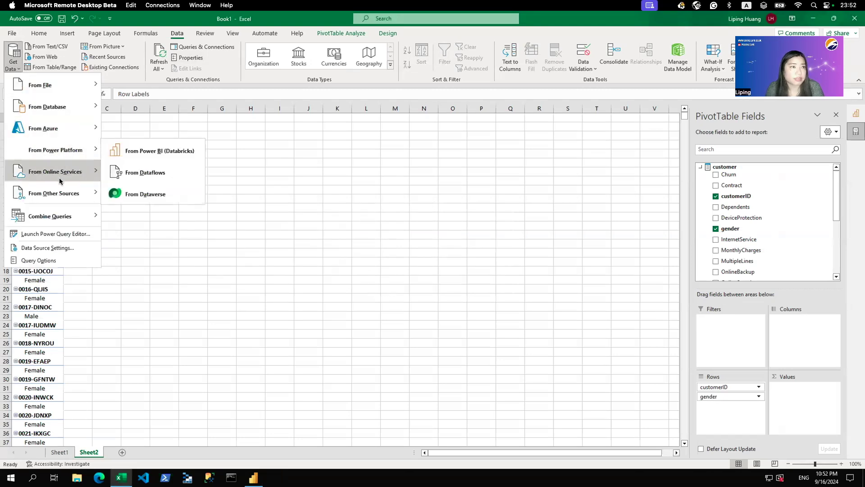
{"action": "mouse_move", "coordinate": [62, 153]}
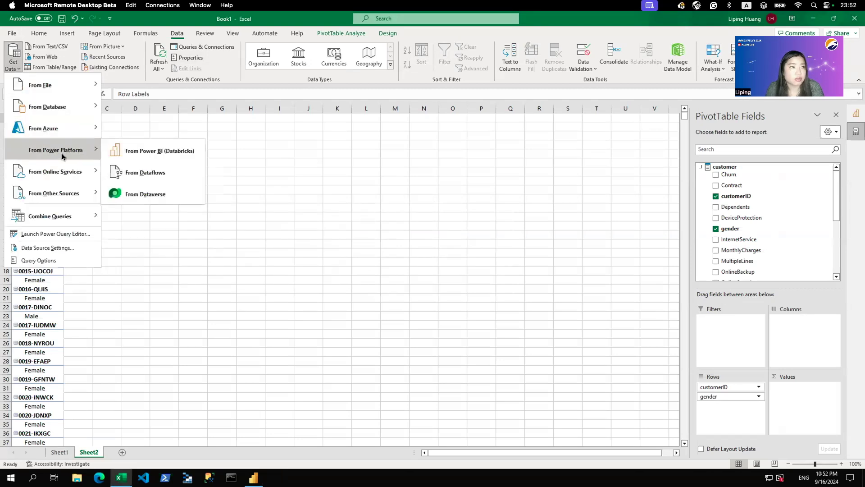
{"action": "left_click", "coordinate": [165, 154]}
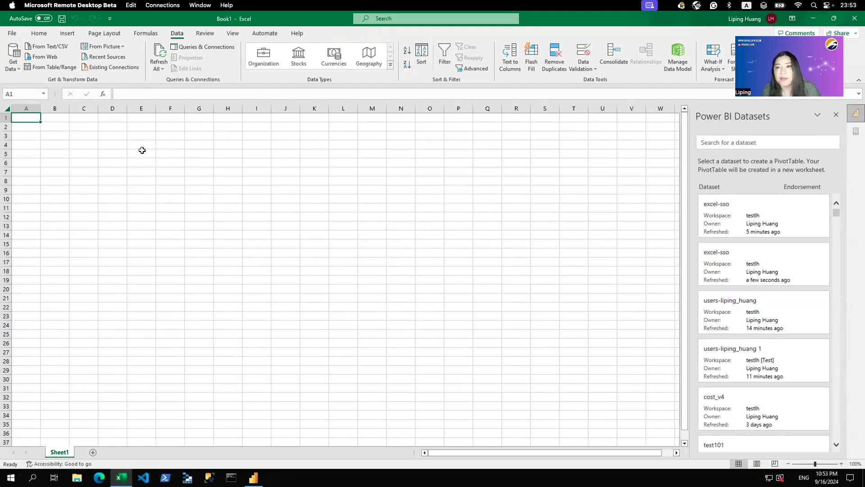
Build a PivotTable on a new sheet from the excel-sso dataset and tick the tenure field
{"action": "left_click", "coordinate": [757, 215]}
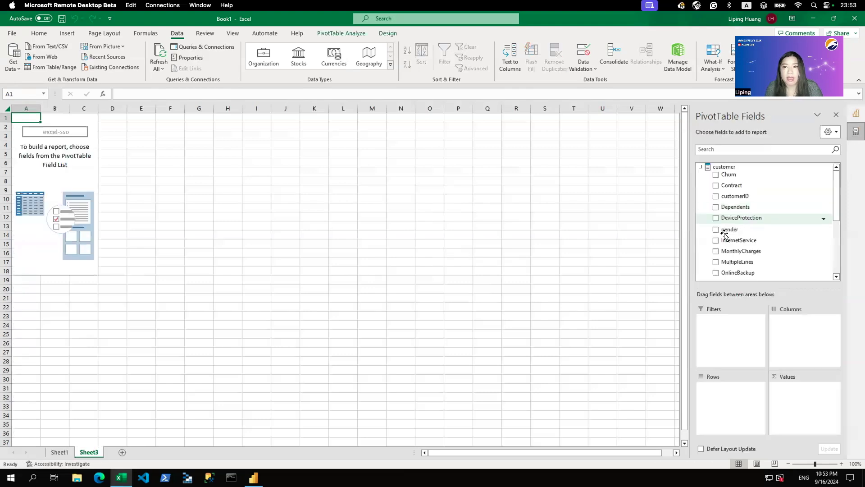
{"action": "scroll", "coordinate": [726, 213], "scroll_direction": "down", "scroll_amount": 3}
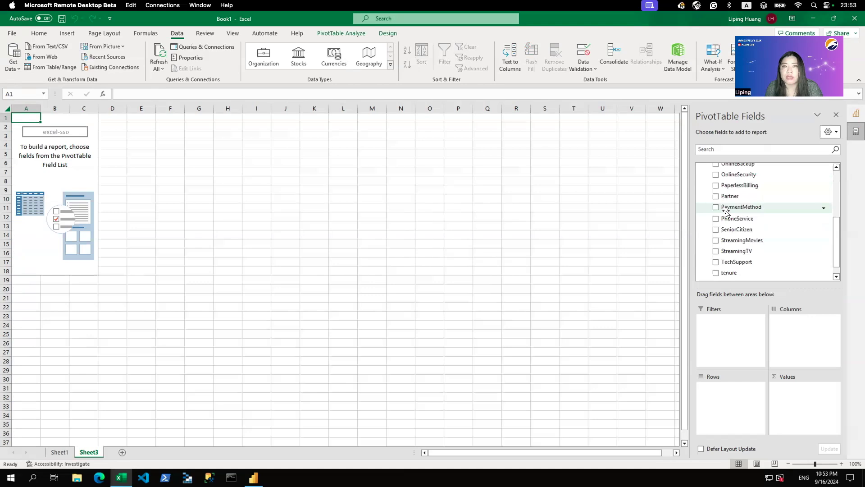
{"action": "scroll", "coordinate": [710, 275], "scroll_direction": "down", "scroll_amount": 1}
{"action": "left_click", "coordinate": [716, 259]}
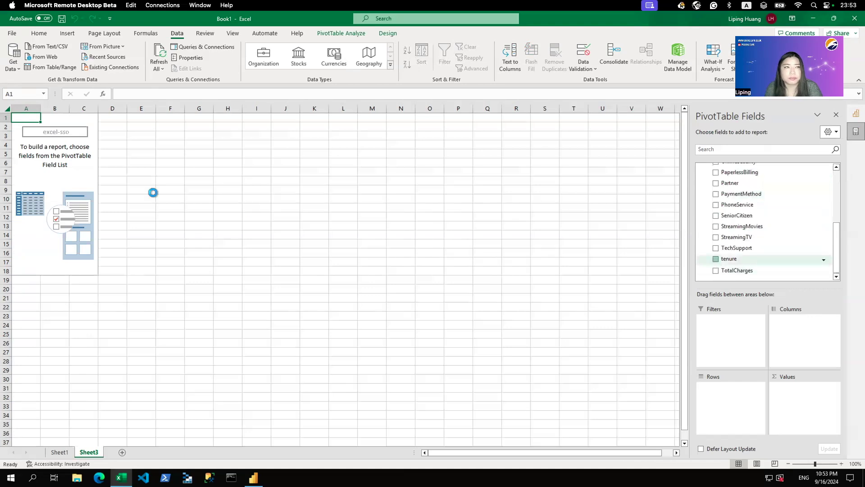